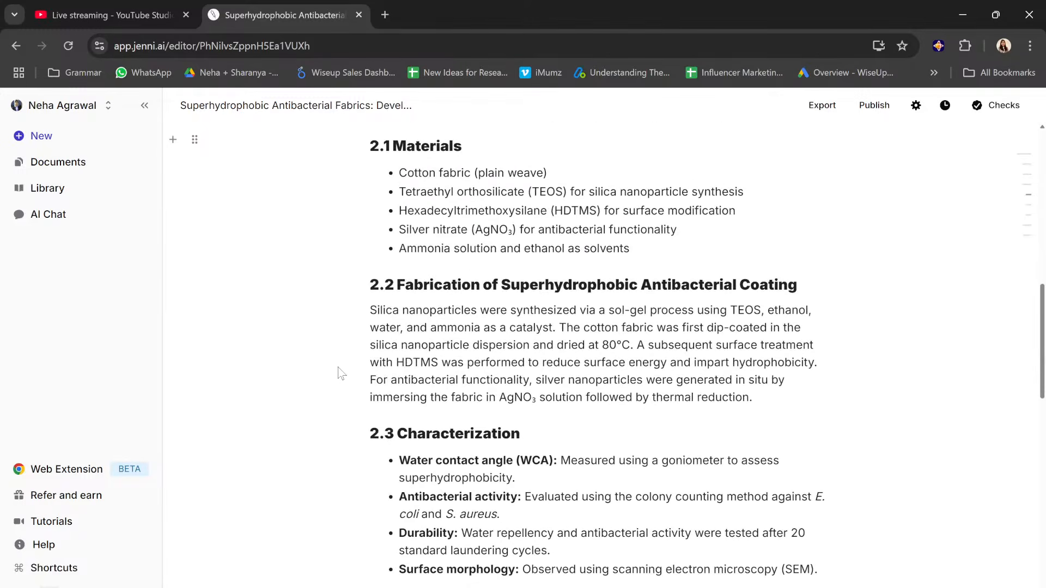
Step: Open the jenni.ai homepage in a new browser tab
{"action": "scroll", "coordinate": [339, 374], "scroll_direction": "up", "scroll_amount": 20}
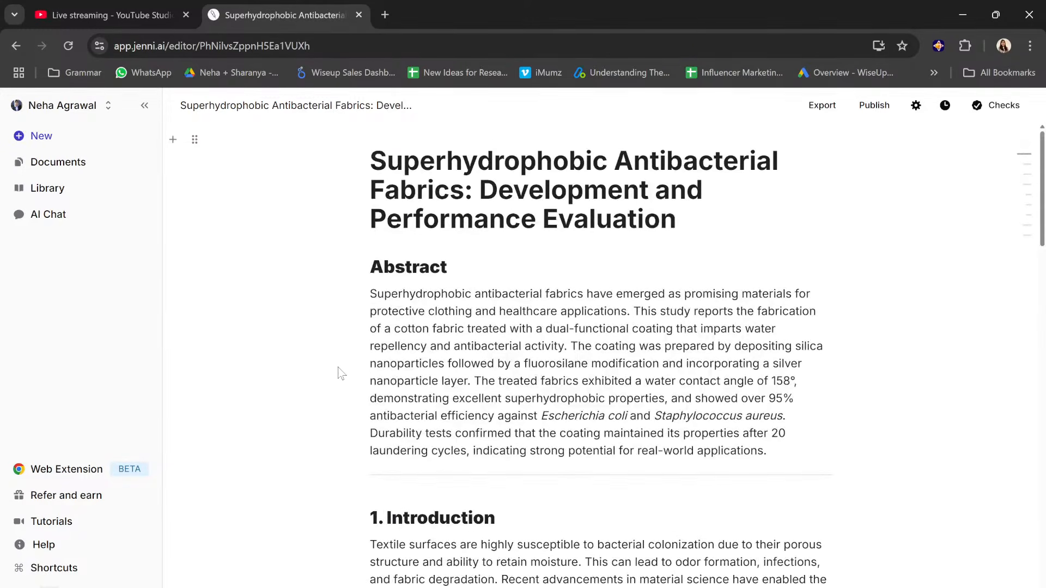
{"action": "left_click", "coordinate": [385, 15]}
{"action": "type", "text": "jenni"}
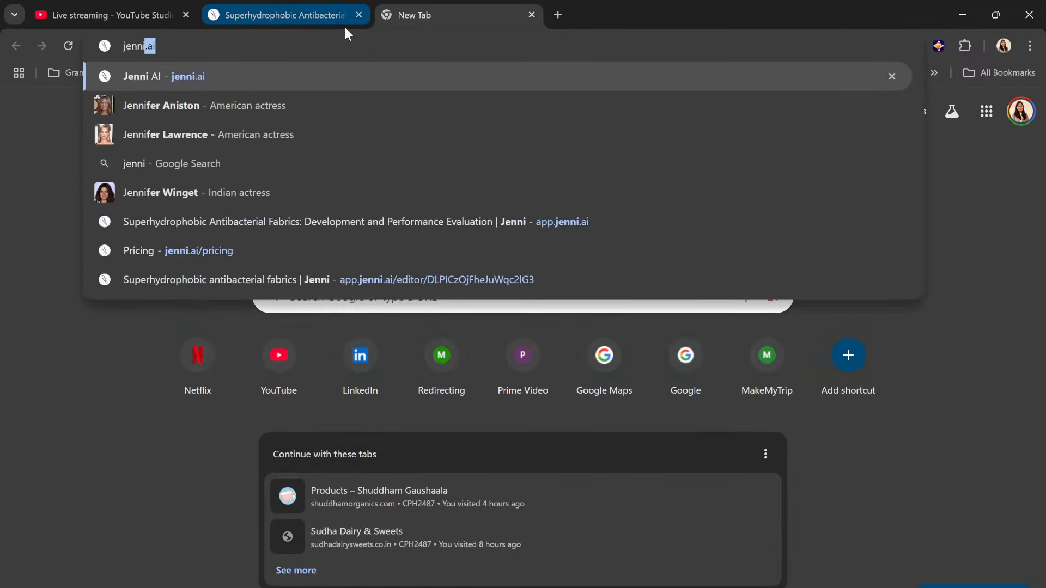
{"action": "key", "text": "Return"}
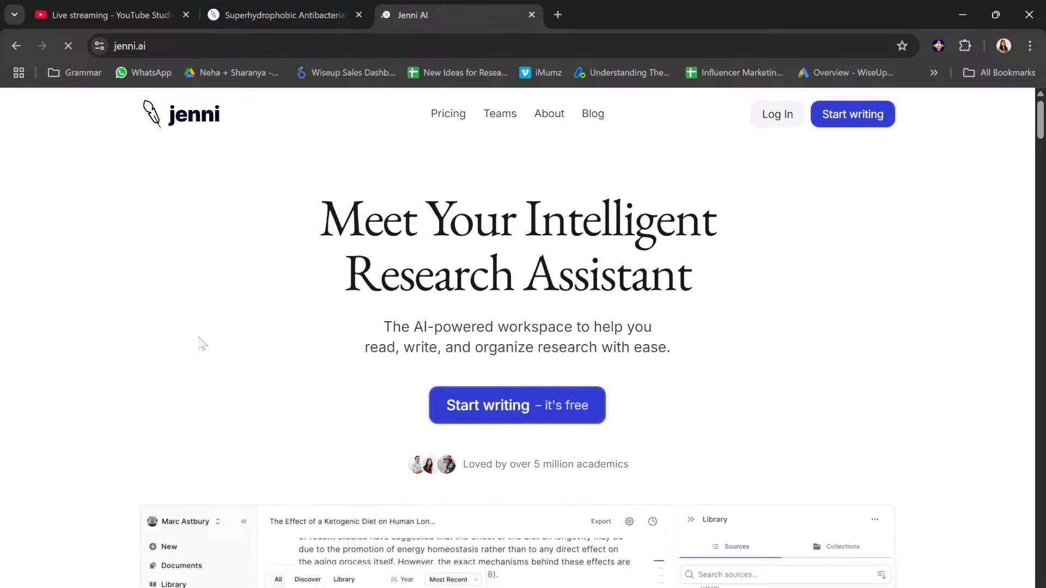
Step: Look through the homepage's feature overview, from in-text citations and AI autocomplete to LaTeX and Word export and the paper outline builder
{"action": "scroll", "coordinate": [201, 343], "scroll_direction": "down", "scroll_amount": 7}
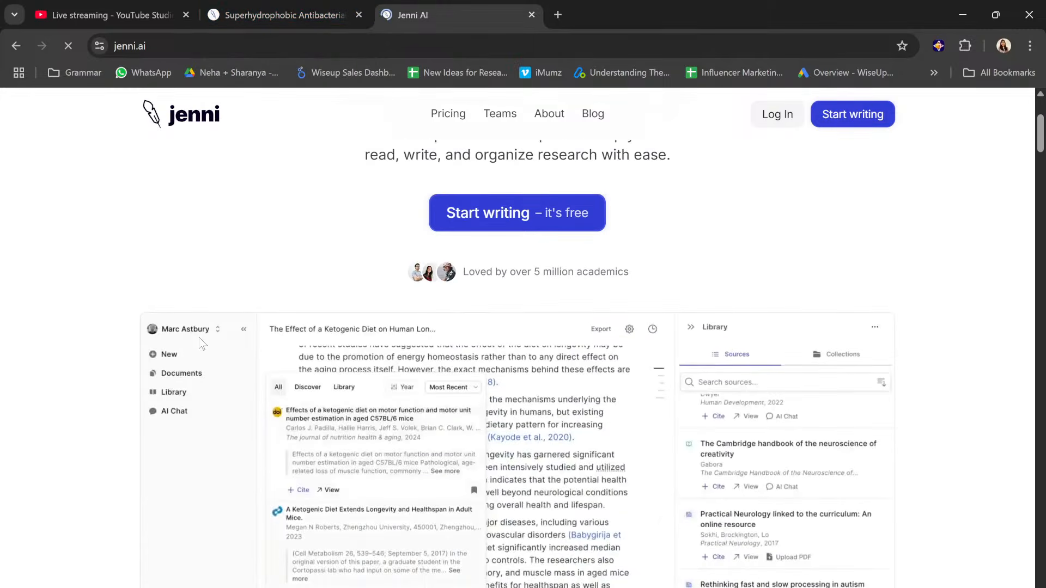
{"action": "scroll", "coordinate": [202, 344], "scroll_direction": "down", "scroll_amount": 7}
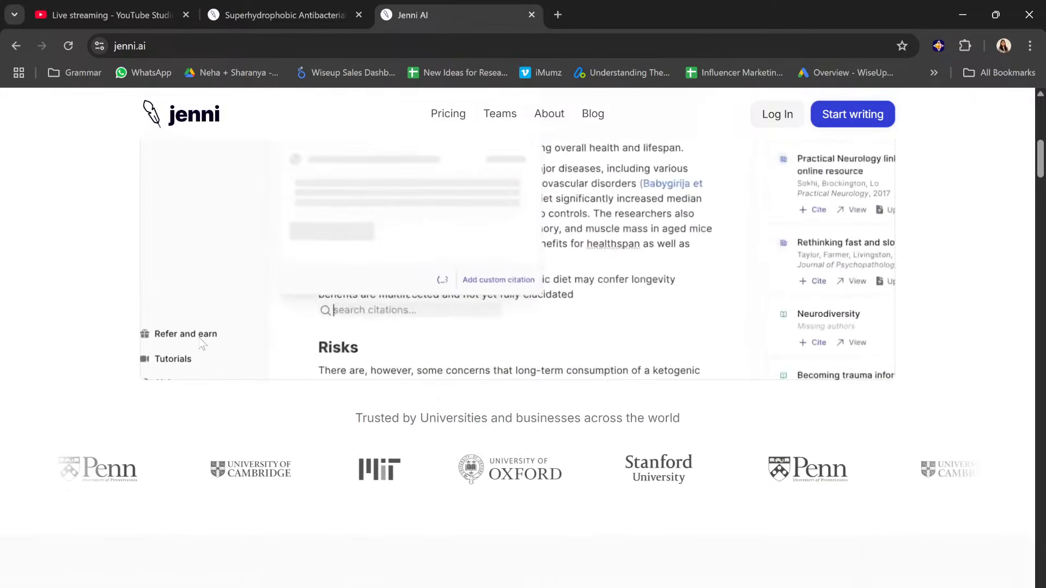
{"action": "scroll", "coordinate": [201, 343], "scroll_direction": "down", "scroll_amount": 3}
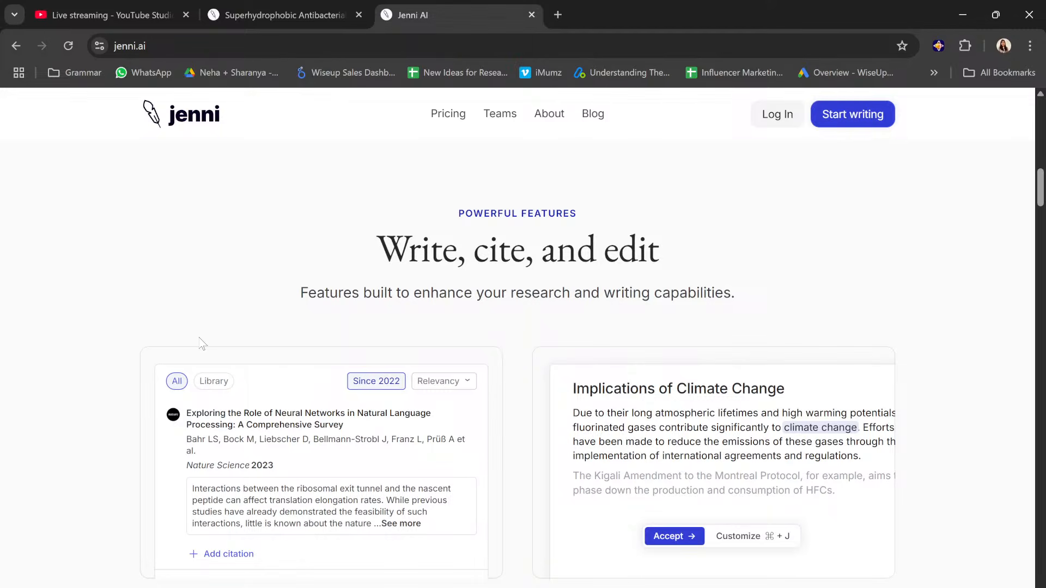
{"action": "scroll", "coordinate": [305, 359], "scroll_direction": "down", "scroll_amount": 3}
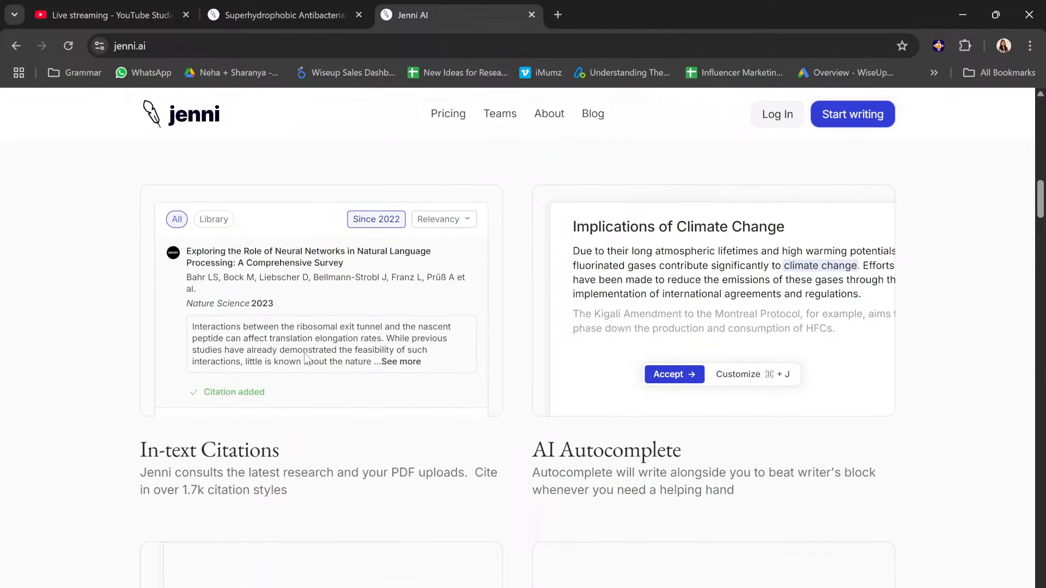
{"action": "scroll", "coordinate": [305, 360], "scroll_direction": "down", "scroll_amount": 2}
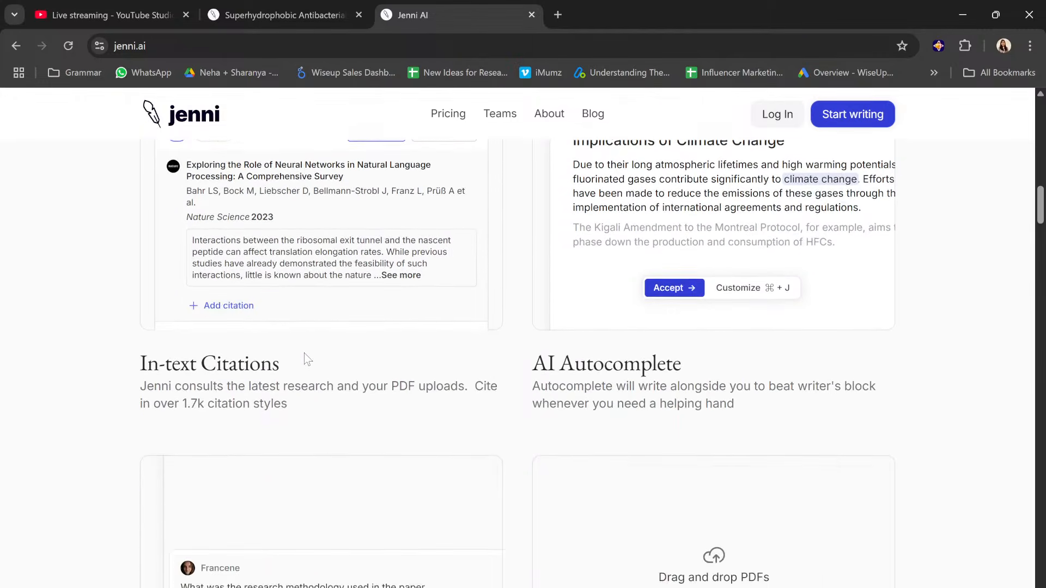
{"action": "scroll", "coordinate": [305, 359], "scroll_direction": "down", "scroll_amount": 6}
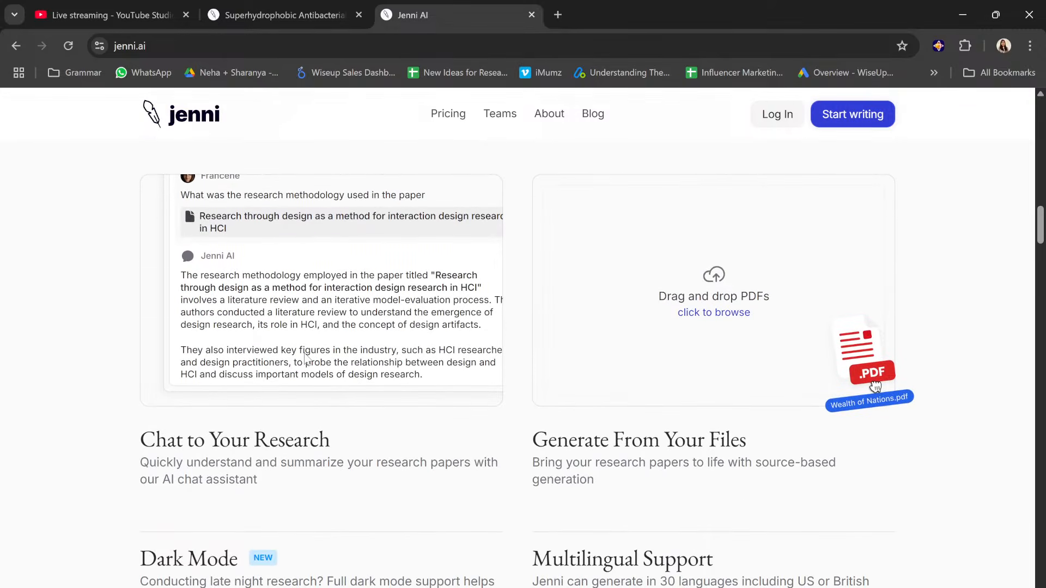
{"action": "scroll", "coordinate": [305, 359], "scroll_direction": "down", "scroll_amount": 3}
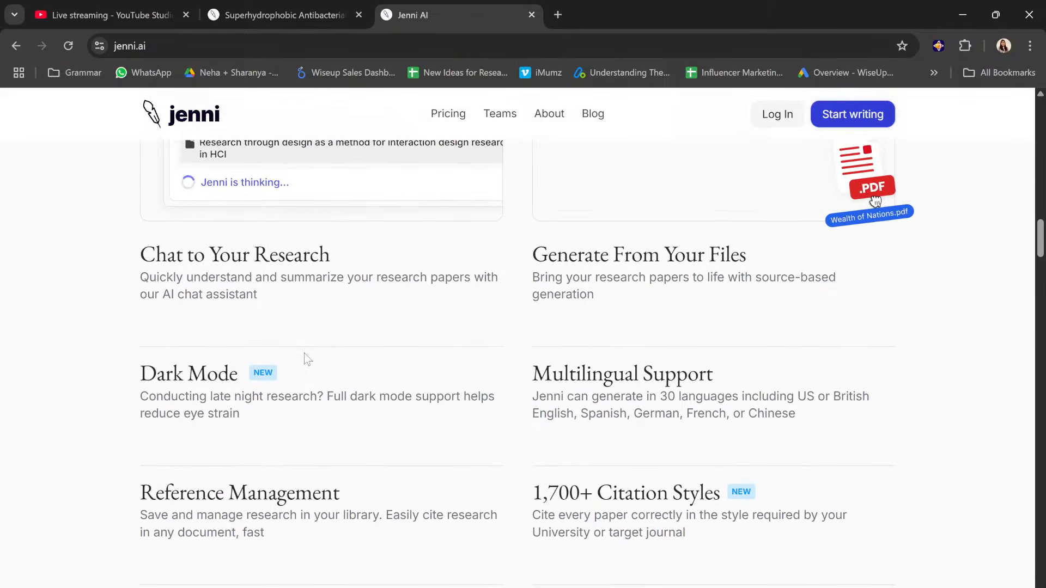
{"action": "scroll", "coordinate": [308, 359], "scroll_direction": "down", "scroll_amount": 1}
{"action": "scroll", "coordinate": [307, 360], "scroll_direction": "down", "scroll_amount": 2}
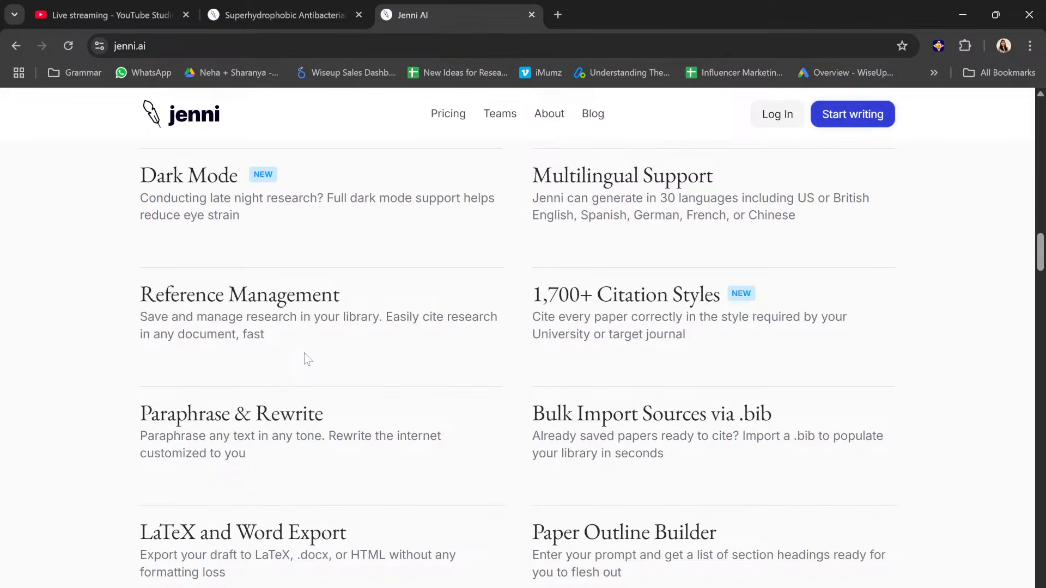
{"action": "scroll", "coordinate": [307, 359], "scroll_direction": "down", "scroll_amount": 1}
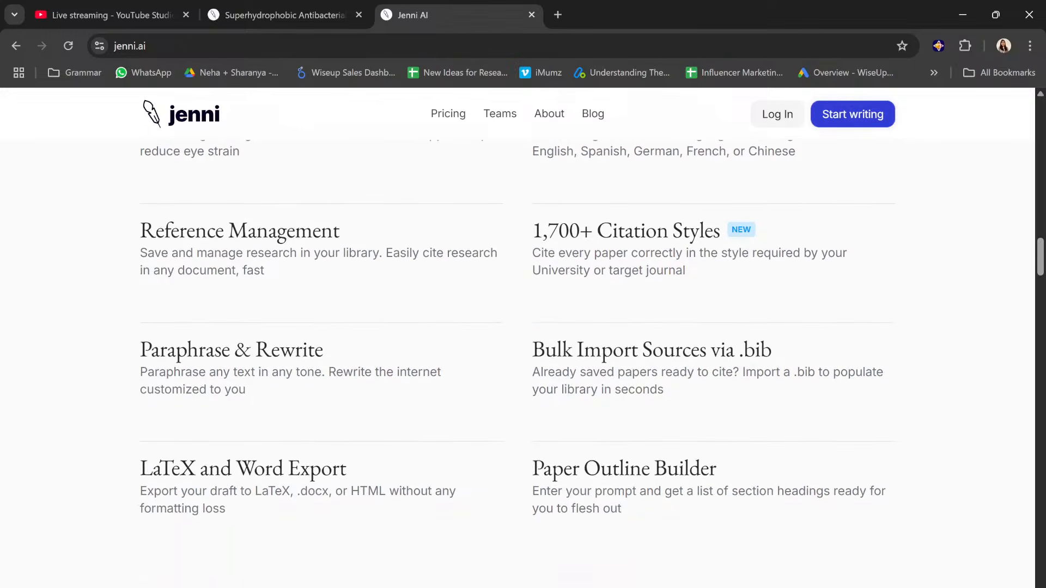
{"action": "scroll", "coordinate": [303, 358], "scroll_direction": "down", "scroll_amount": 2}
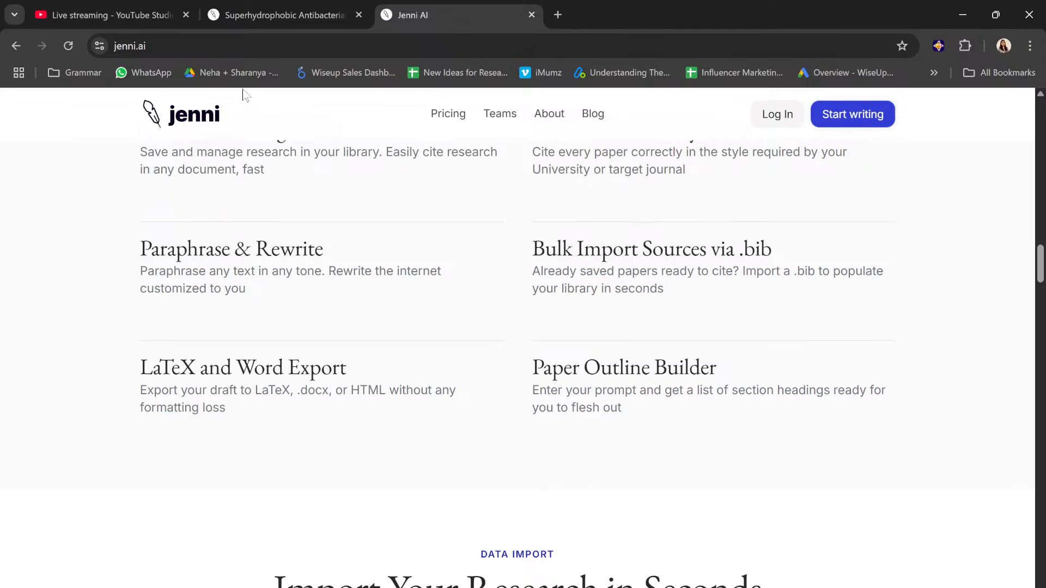
Step: Return to the Superhydrophobic Antibacterial Fabrics document and start a new AI Chat conversation beside it
{"action": "left_click", "coordinate": [260, 10]}
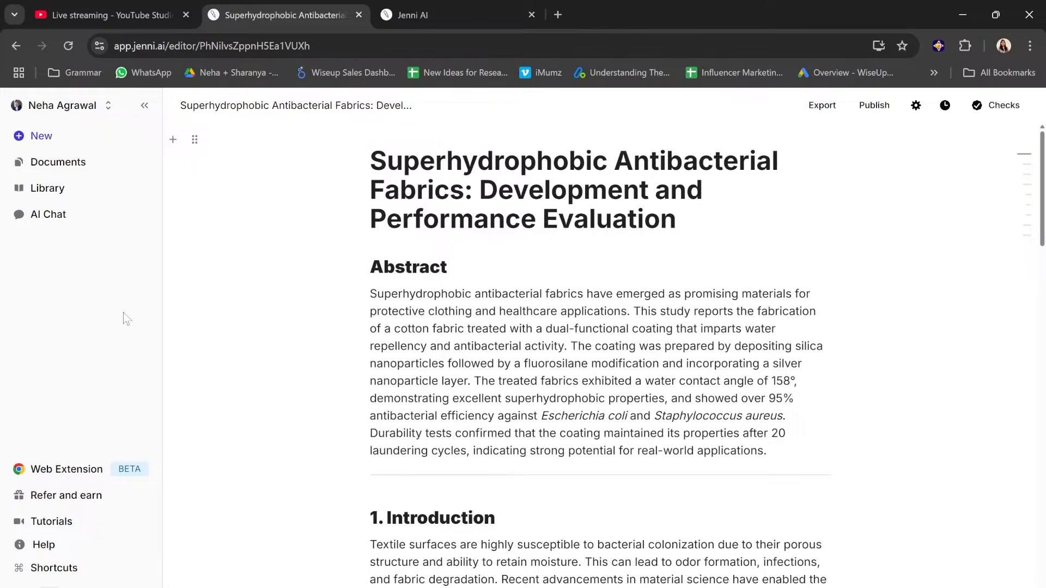
{"action": "left_click", "coordinate": [60, 224]}
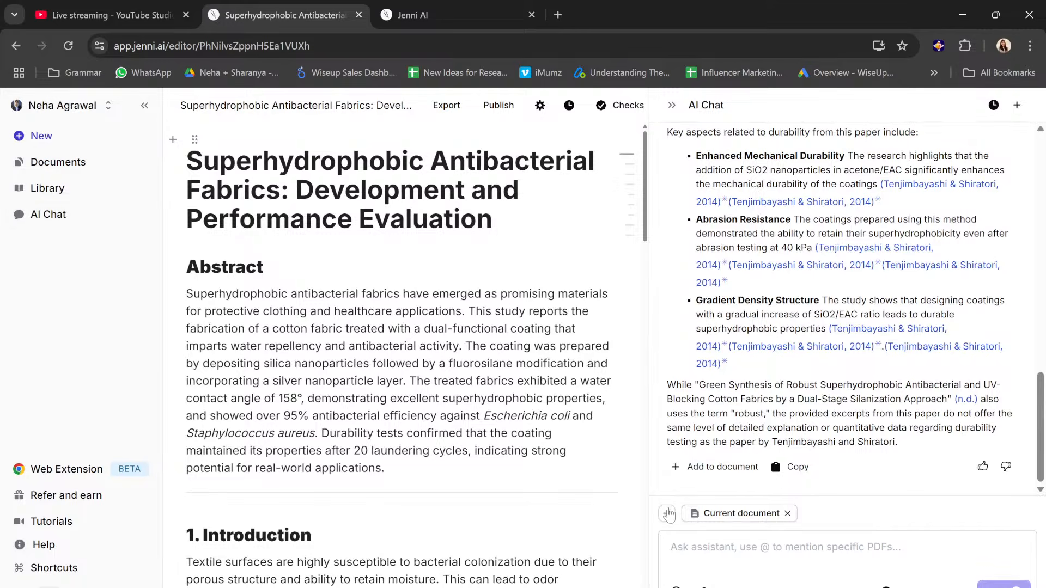
{"action": "left_click", "coordinate": [668, 513]}
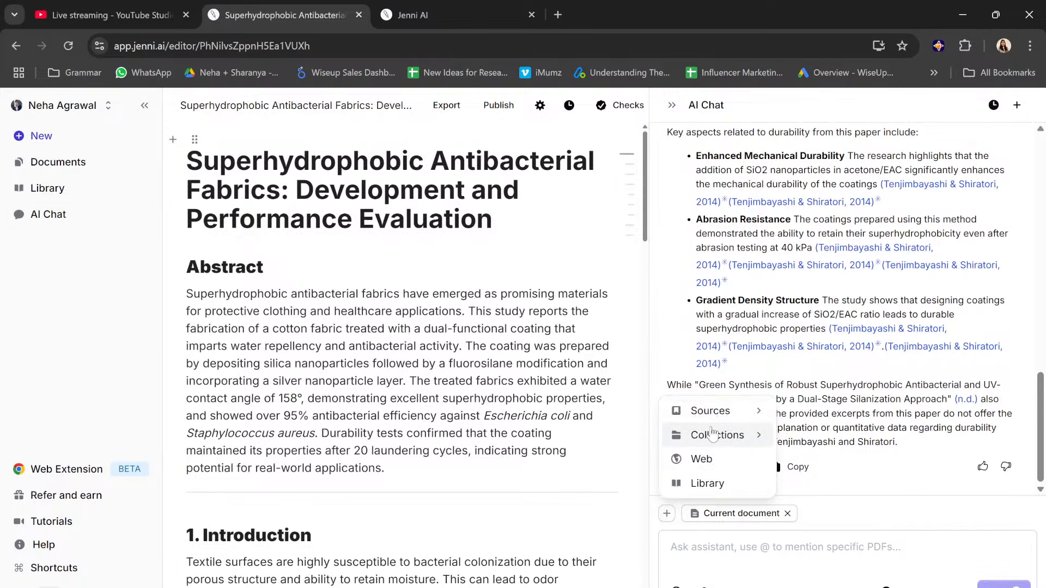
{"action": "left_click", "coordinate": [1016, 104]}
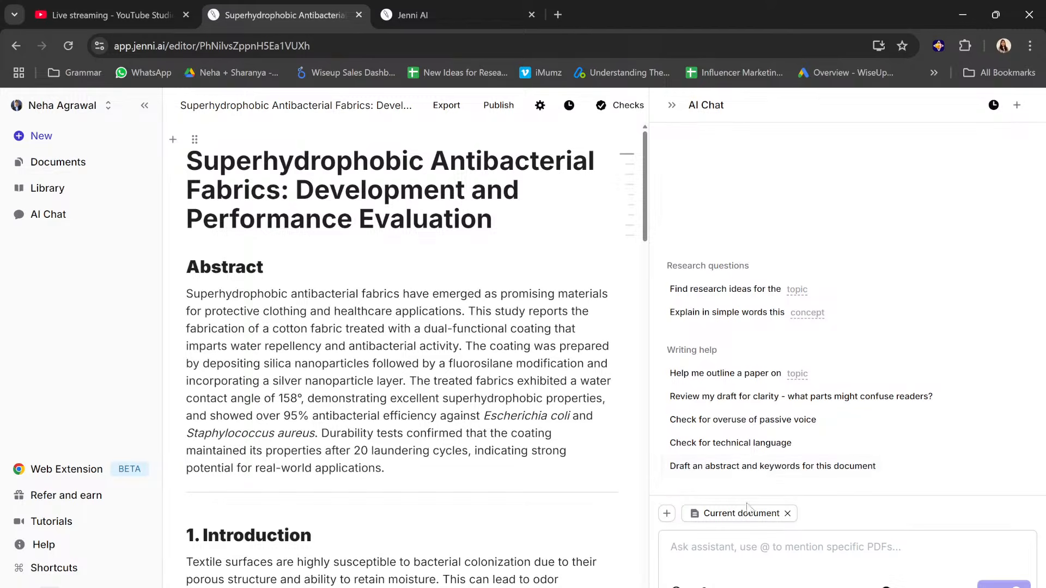
Step: Ask the AI assistant "Give me research topic ideas on impact of climate change on biodiversity"
{"action": "left_click", "coordinate": [722, 542]}
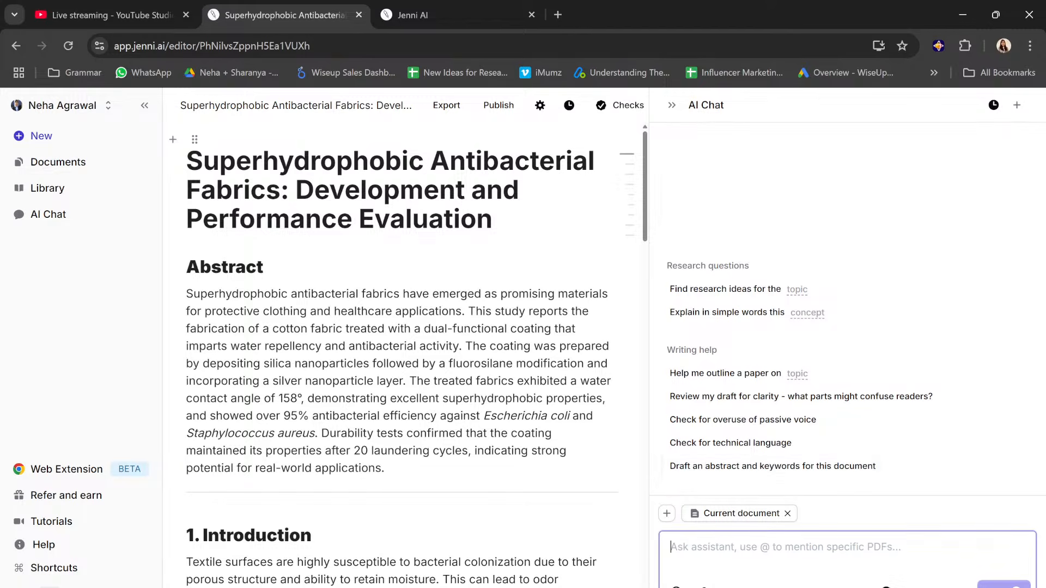
{"action": "type", "text": "Give me research topic ideas on "}
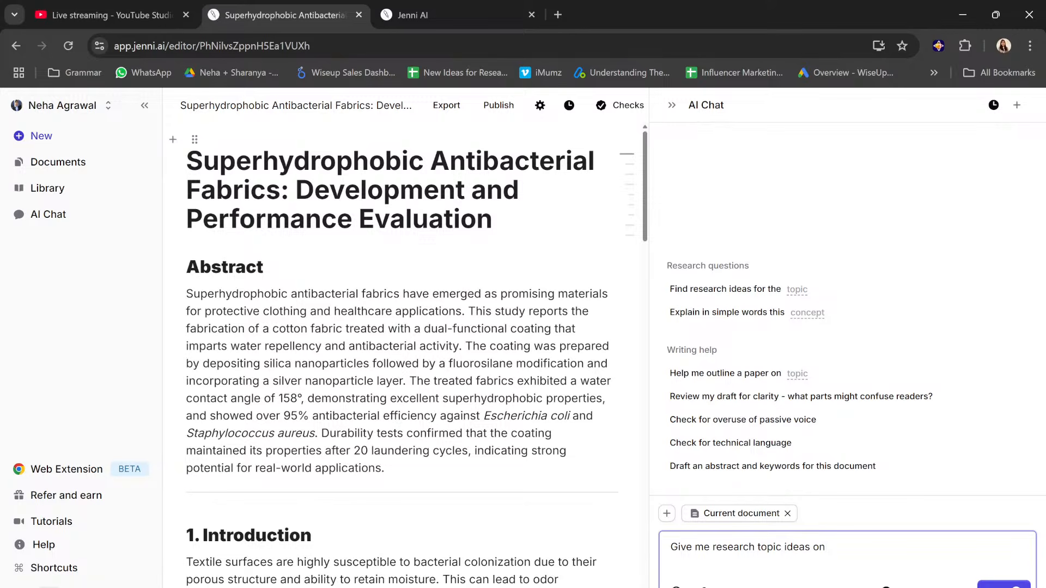
{"action": "type", "text": "impact of climate change on biodiver"}
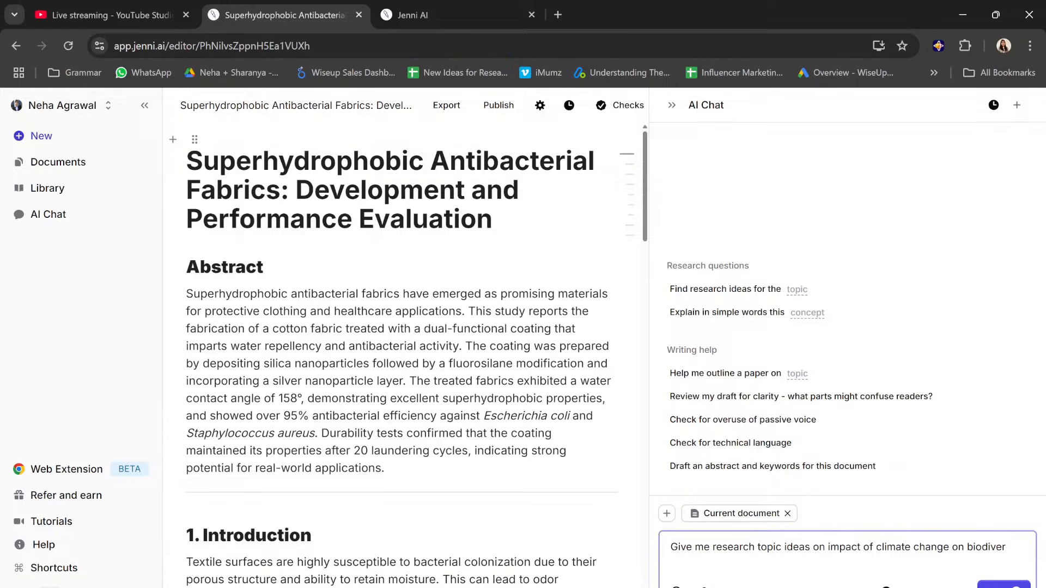
{"action": "type", "text": "sity"}
{"action": "key", "text": "Return"}
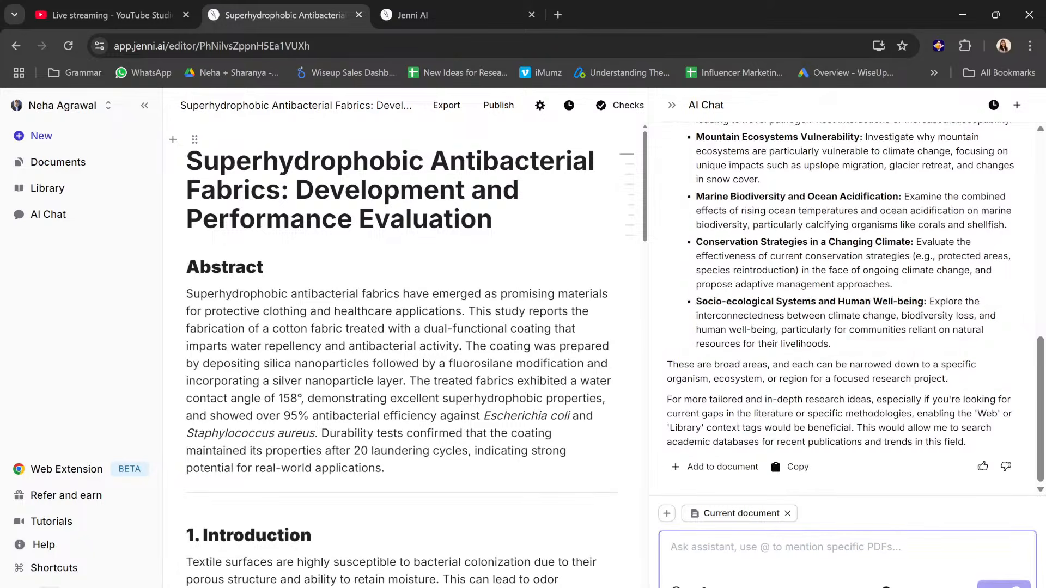
Step: Read through the assistant's suggested research topics and compare them with the title of the open document
{"action": "scroll", "coordinate": [842, 316], "scroll_direction": "up", "scroll_amount": 15}
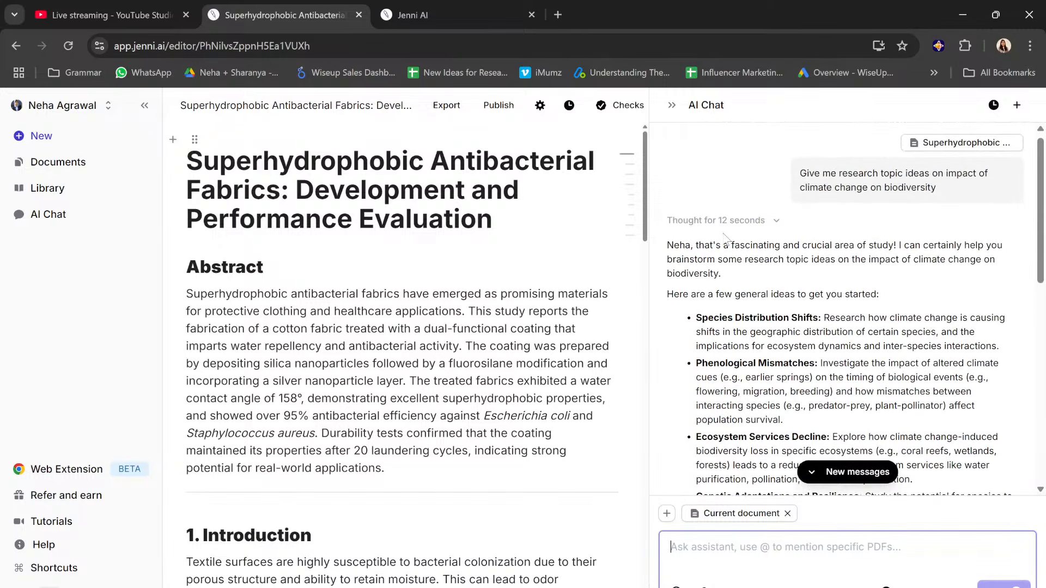
{"action": "scroll", "coordinate": [748, 283], "scroll_direction": "down", "scroll_amount": 1}
{"action": "scroll", "coordinate": [748, 283], "scroll_direction": "down", "scroll_amount": 2}
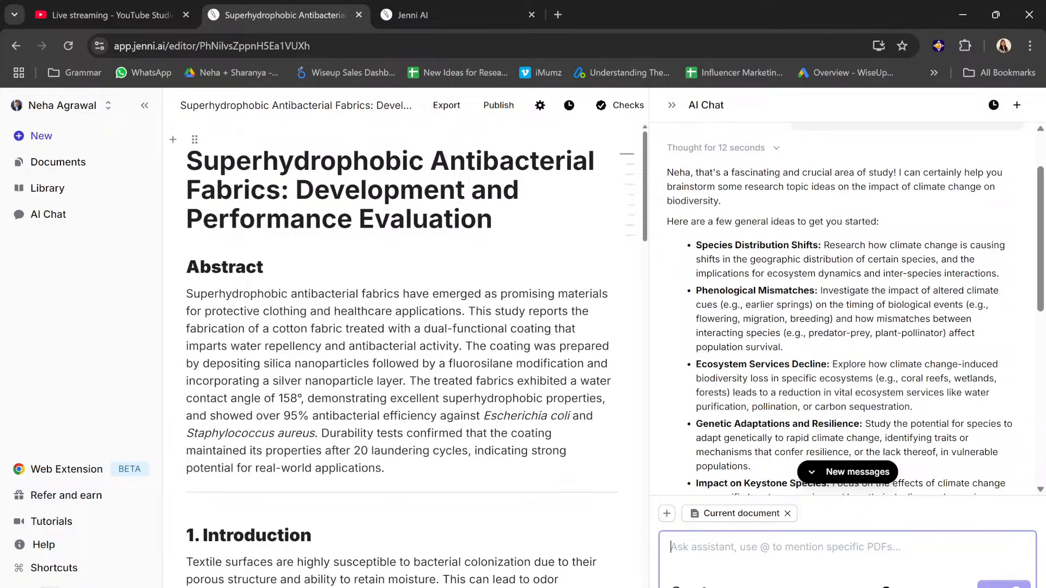
{"action": "scroll", "coordinate": [738, 248], "scroll_direction": "down", "scroll_amount": 2}
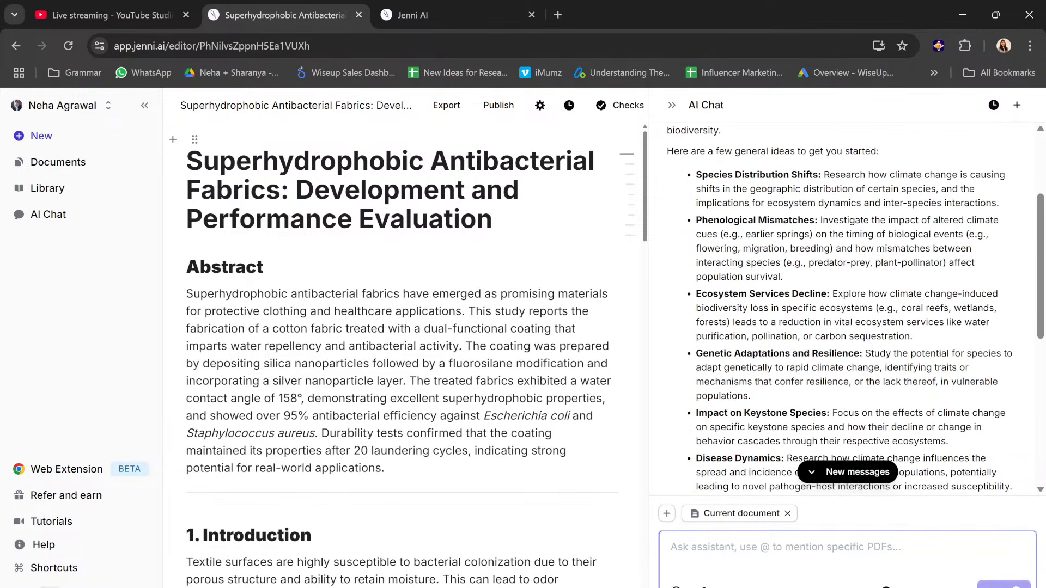
{"action": "scroll", "coordinate": [855, 308], "scroll_direction": "down", "scroll_amount": 2}
{"action": "scroll", "coordinate": [855, 307], "scroll_direction": "down", "scroll_amount": 8}
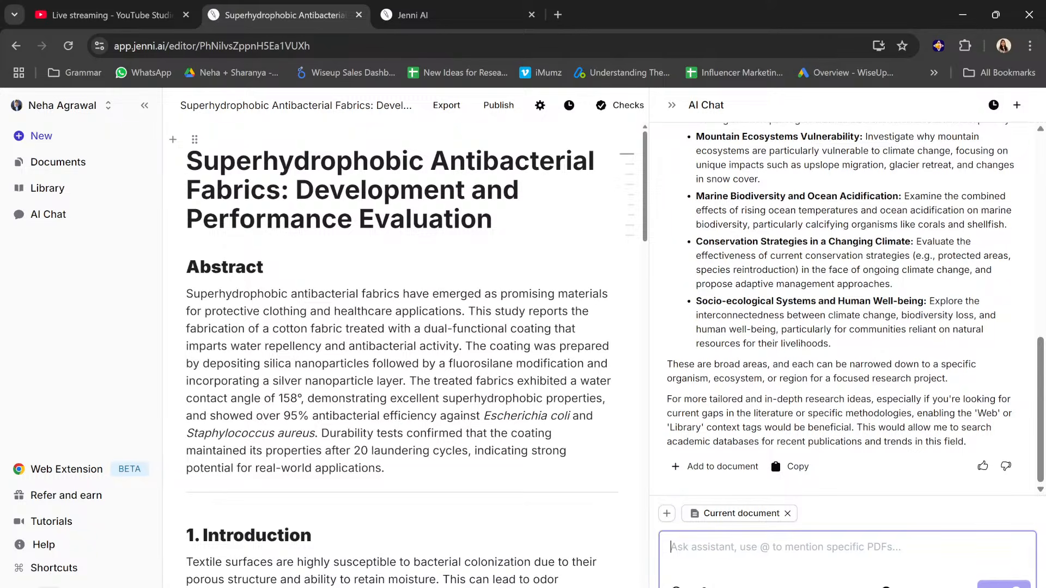
{"action": "left_click_drag", "start_coordinate": [290, 191], "coordinate": [187, 162]}
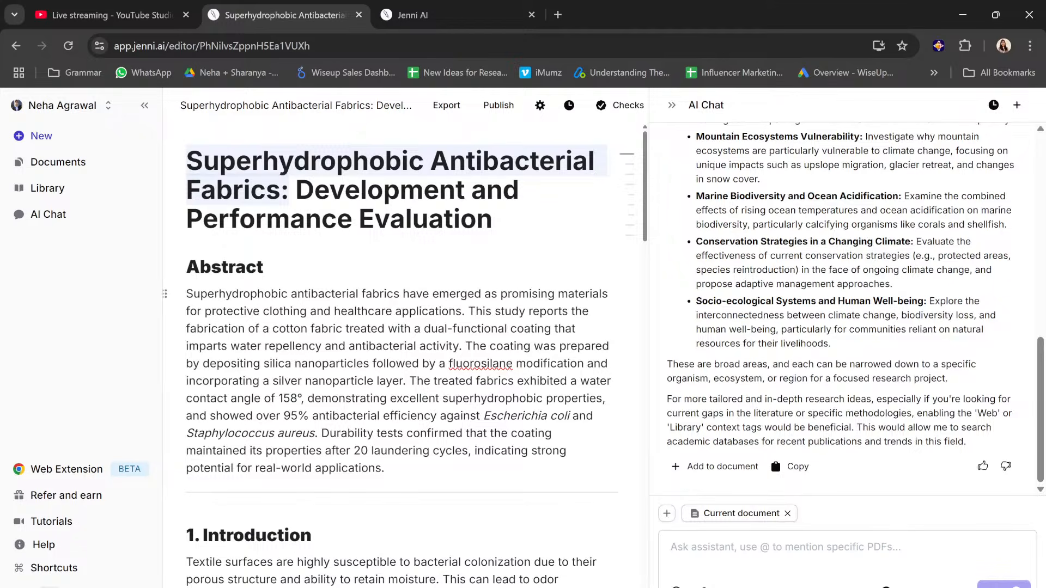
{"action": "scroll", "coordinate": [714, 431], "scroll_direction": "up", "scroll_amount": 5}
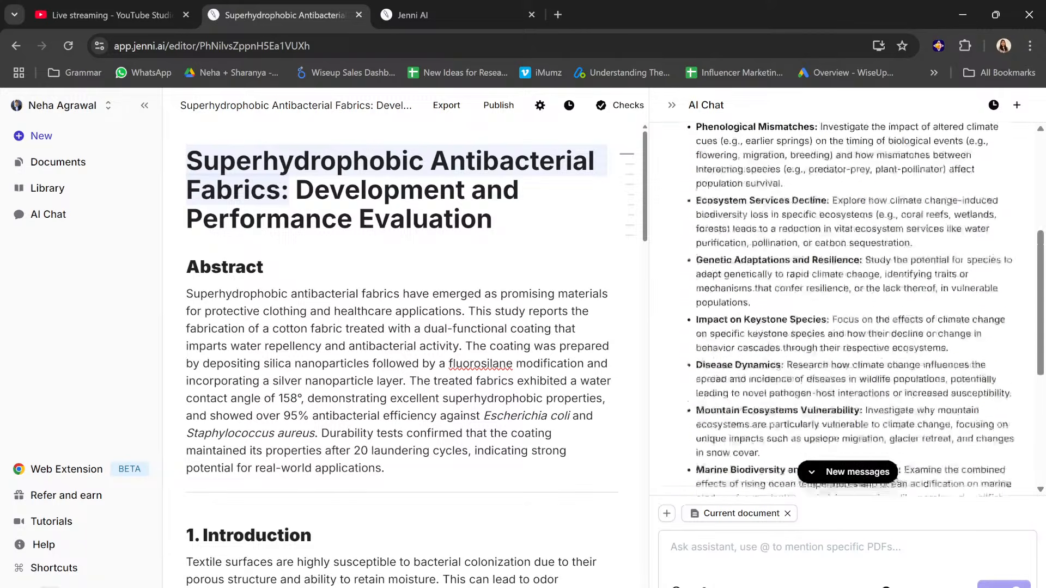
{"action": "scroll", "coordinate": [804, 246], "scroll_direction": "up", "scroll_amount": 5}
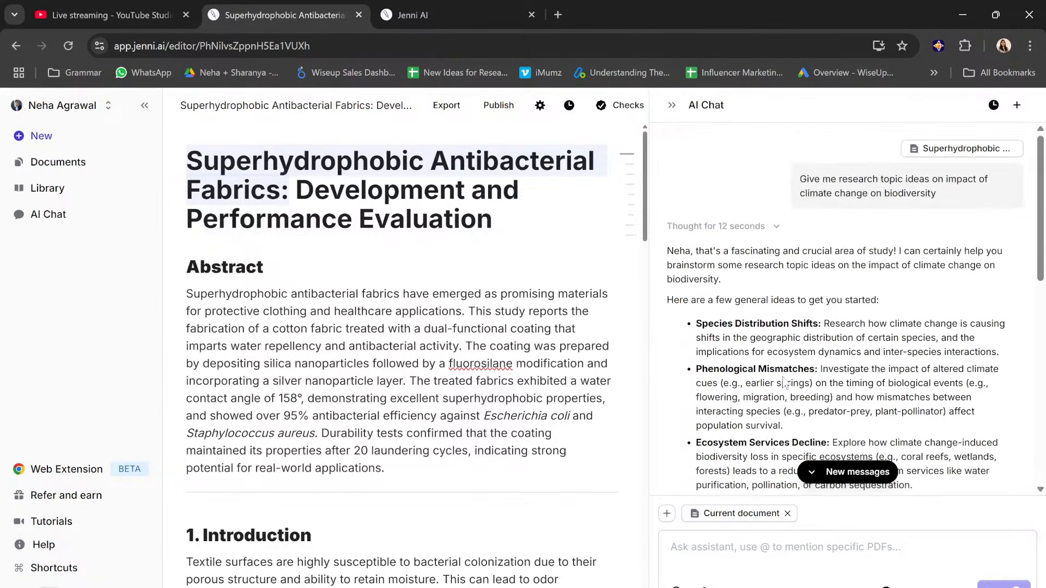
{"action": "scroll", "coordinate": [798, 321], "scroll_direction": "down", "scroll_amount": 10}
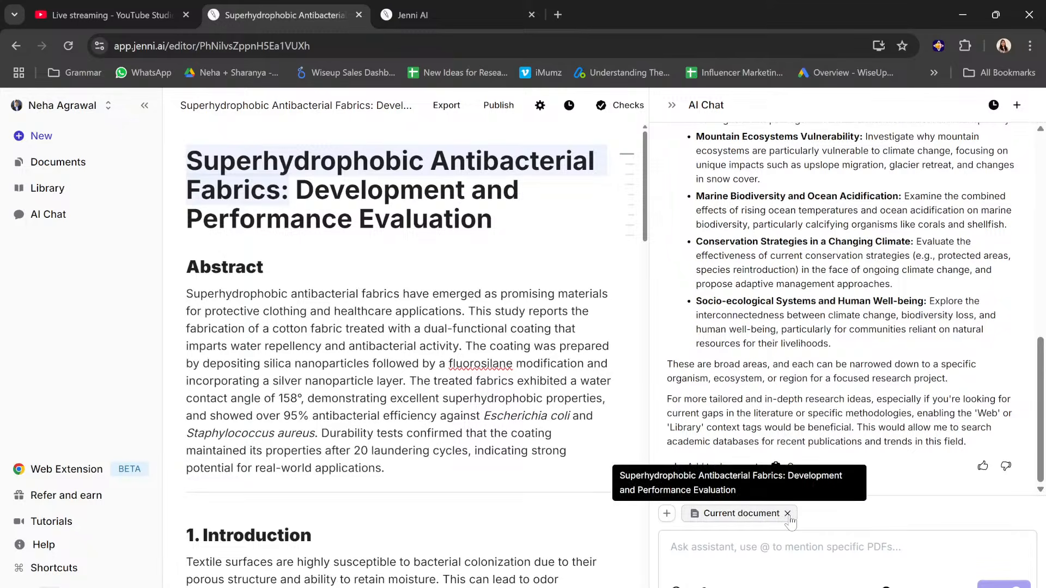
Step: Remove the current document from the chat context and add Web as the source instead
{"action": "left_click", "coordinate": [788, 515]}
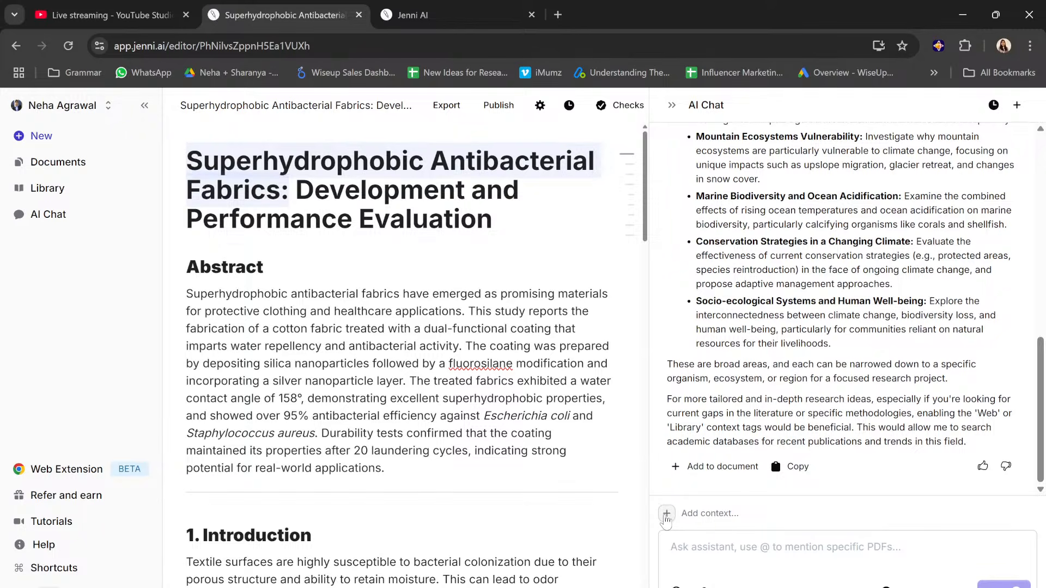
{"action": "left_click", "coordinate": [666, 514]}
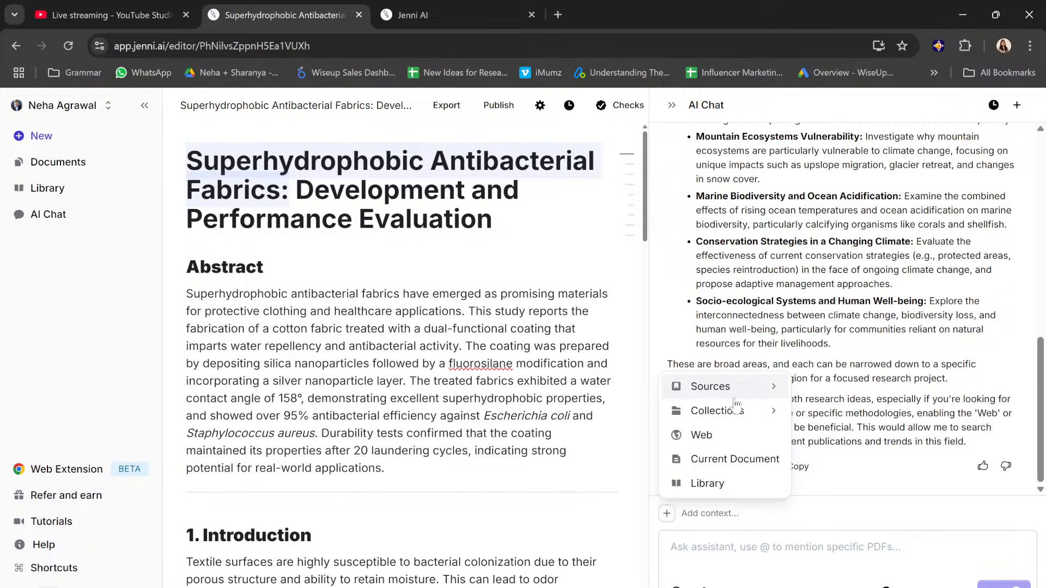
{"action": "left_click", "coordinate": [702, 435]}
{"action": "left_click_drag", "start_coordinate": [738, 442], "coordinate": [719, 545]}
{"action": "left_click", "coordinate": [719, 547]}
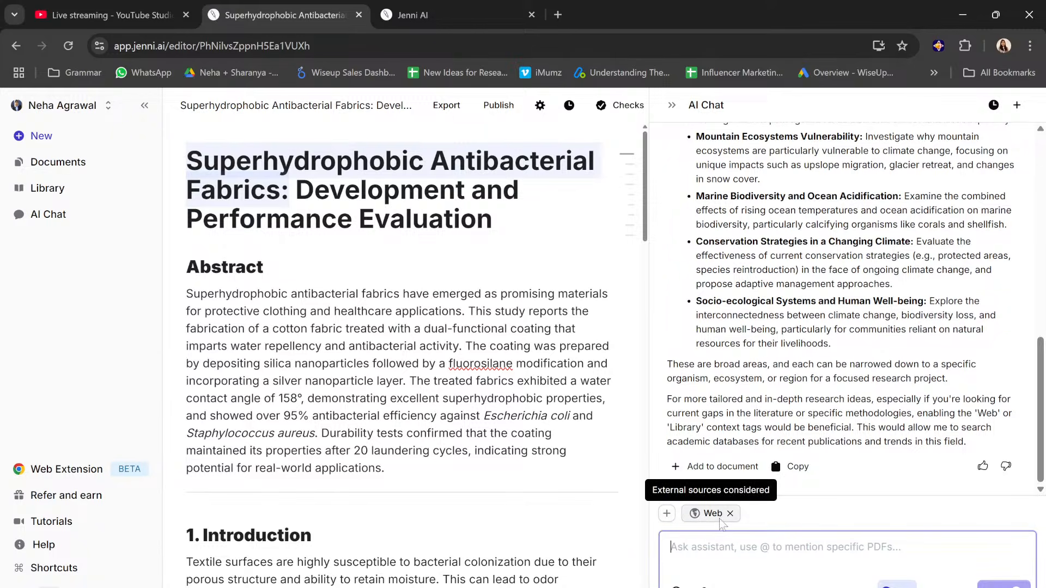
Step: Replace the Web chat context with Library and open the list of saved library sources
{"action": "left_click", "coordinate": [730, 513]}
{"action": "left_click", "coordinate": [668, 515]}
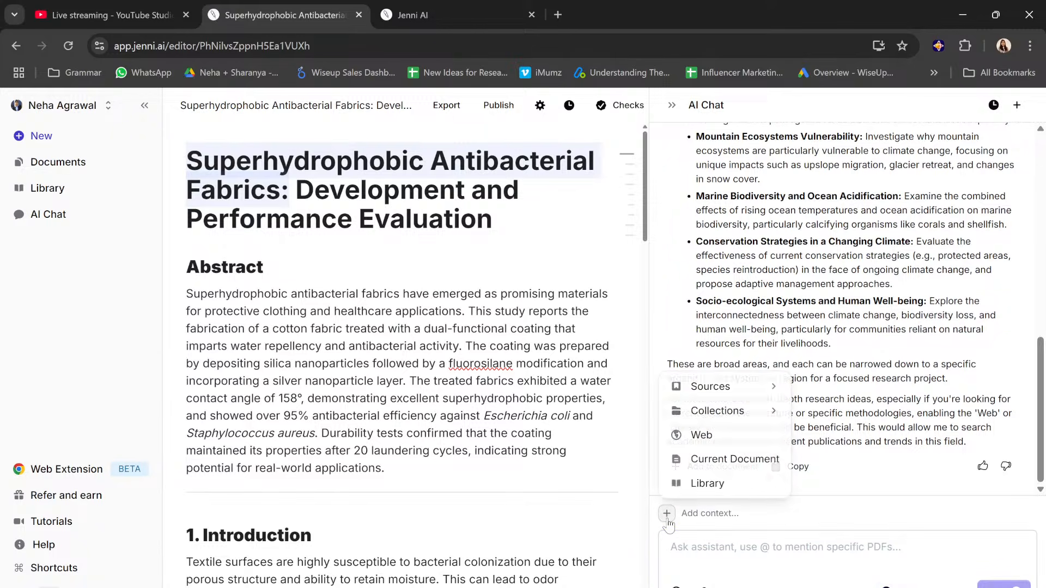
{"action": "left_click", "coordinate": [706, 481]}
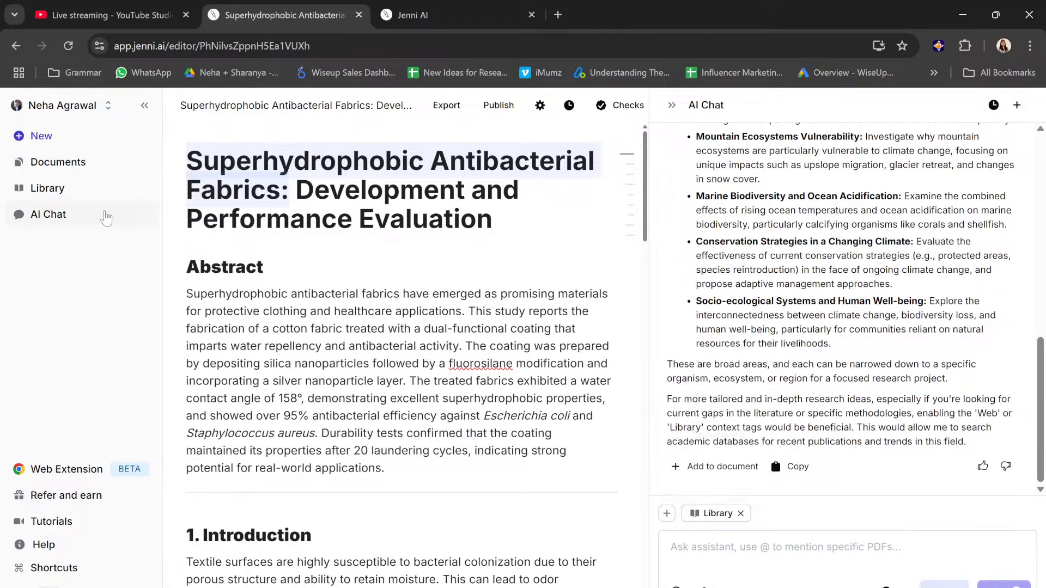
{"action": "left_click", "coordinate": [79, 188]}
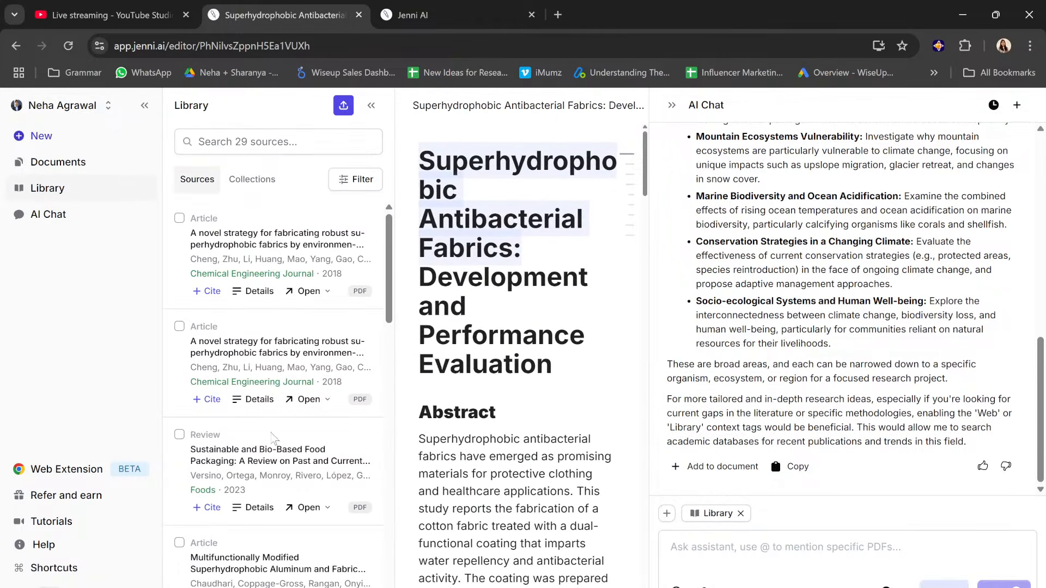
Step: Look through the saved sources in the library list
{"action": "scroll", "coordinate": [274, 439], "scroll_direction": "down", "scroll_amount": 3}
{"action": "scroll", "coordinate": [274, 439], "scroll_direction": "down", "scroll_amount": 10}
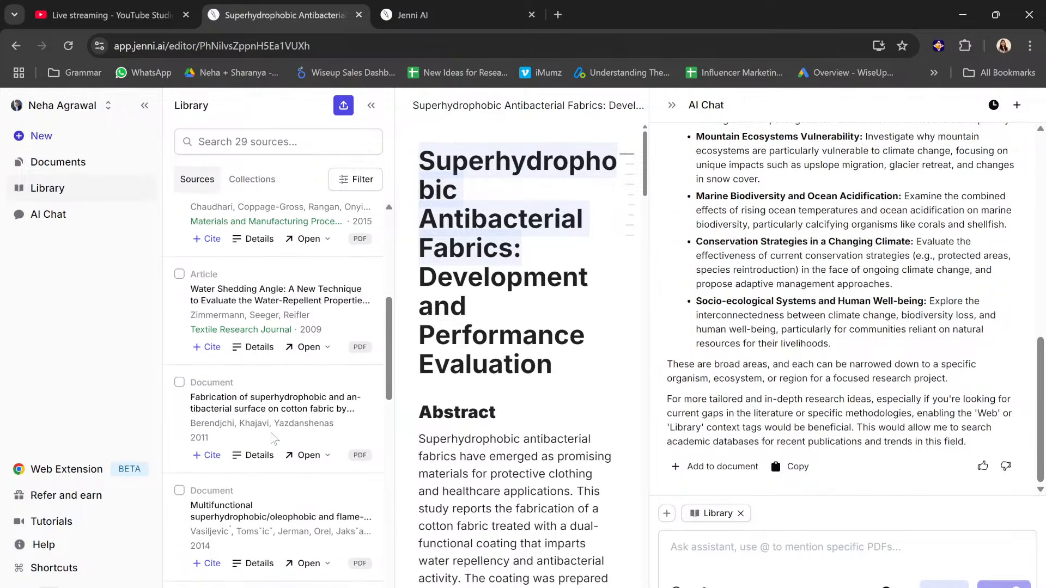
{"action": "scroll", "coordinate": [272, 439], "scroll_direction": "down", "scroll_amount": 7}
{"action": "scroll", "coordinate": [274, 437], "scroll_direction": "up", "scroll_amount": 12}
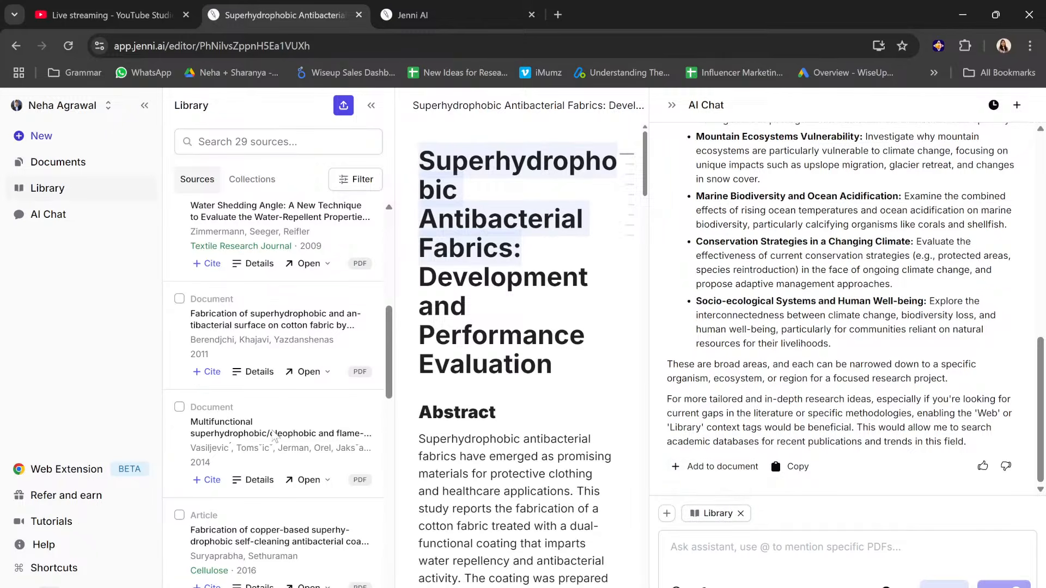
{"action": "scroll", "coordinate": [274, 437], "scroll_direction": "down", "scroll_amount": 4}
Step: Upload the "Green Synthesis of ..." paper as a chat context source and remove Library from the context
{"action": "left_click", "coordinate": [667, 550]}
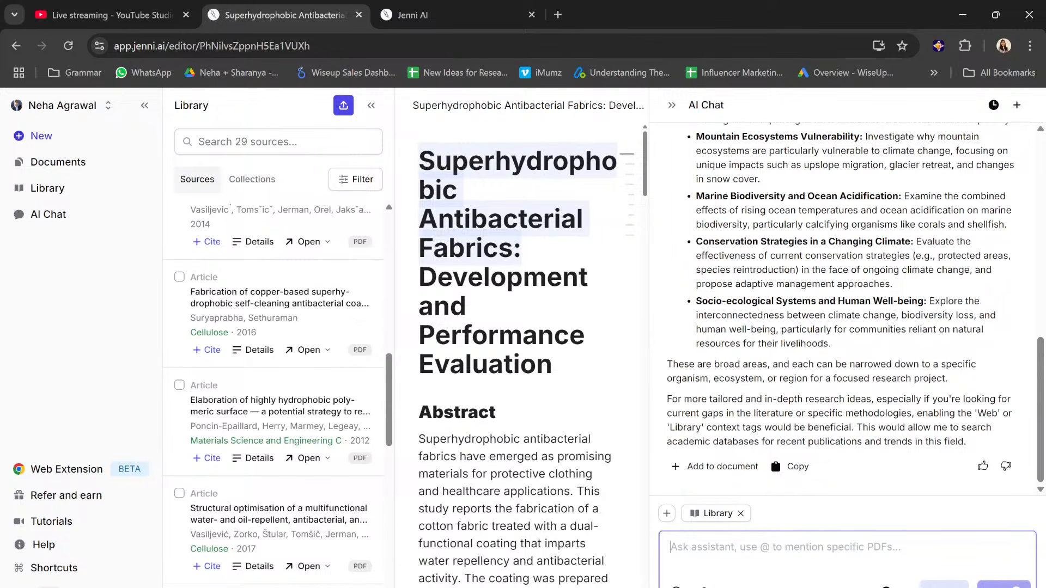
{"action": "left_click", "coordinate": [667, 514]}
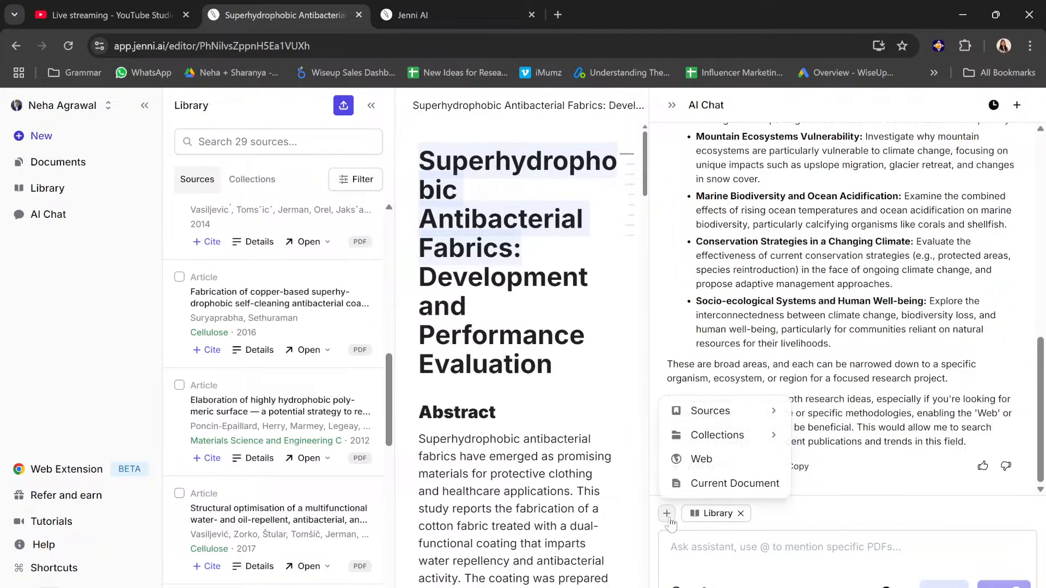
{"action": "left_click", "coordinate": [671, 551]}
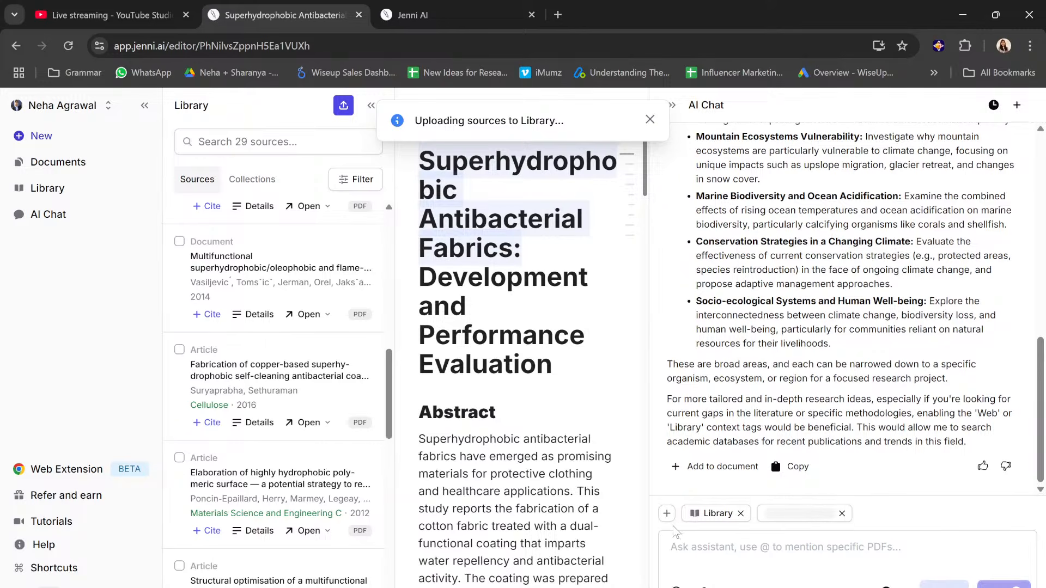
{"action": "left_click", "coordinate": [666, 513]}
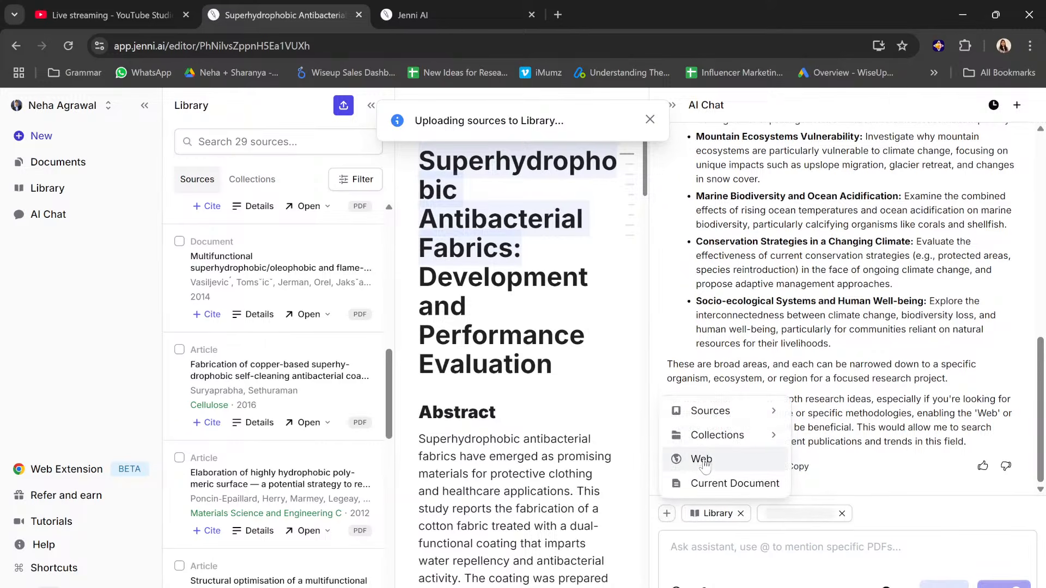
{"action": "left_click", "coordinate": [724, 551]}
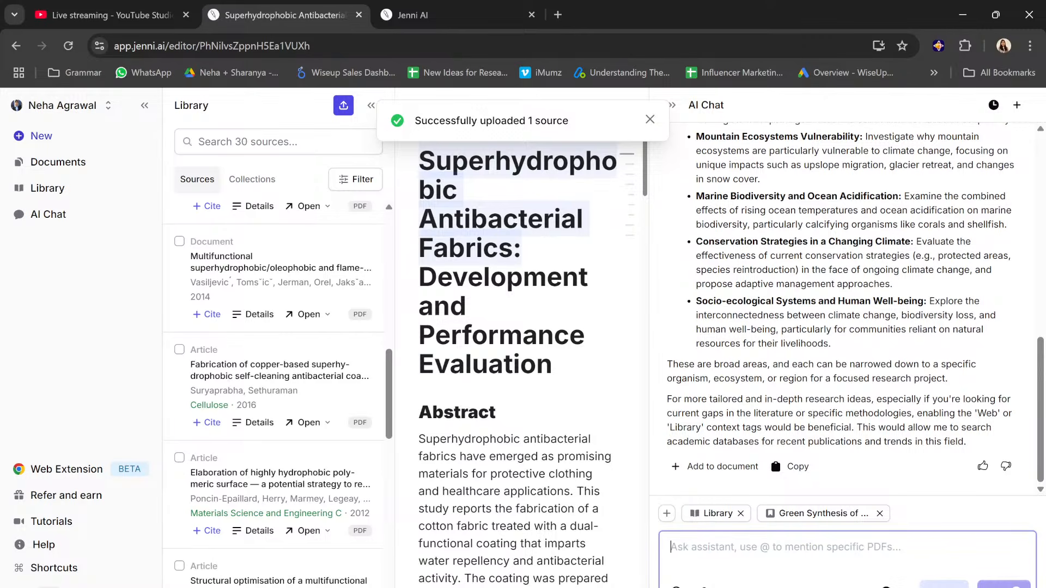
{"action": "mouse_move", "coordinate": [828, 522]}
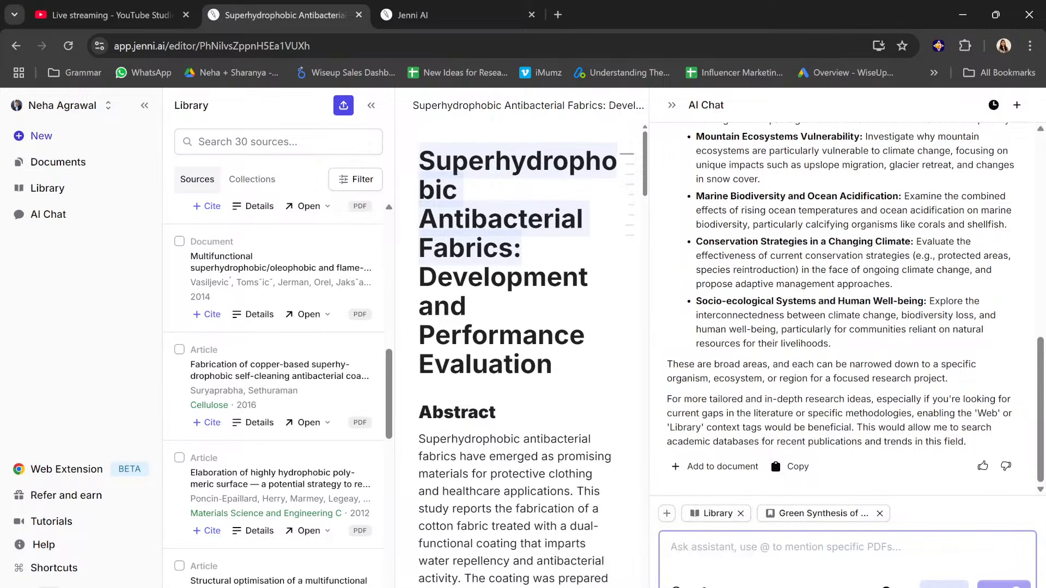
{"action": "left_click", "coordinate": [740, 515]}
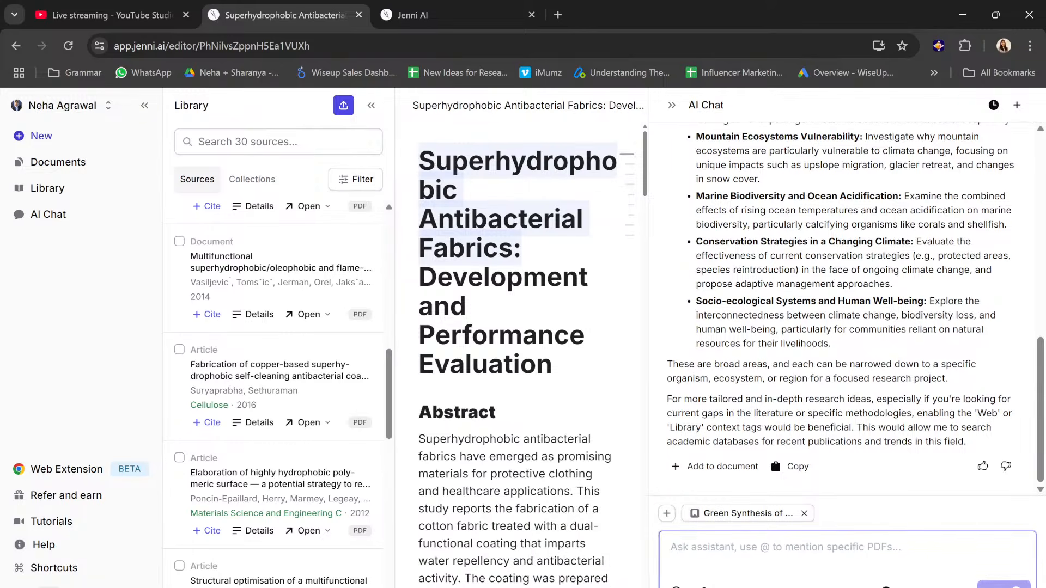
Step: Ask the AI assistant "What are the key insights from this work" about the attached paper
{"action": "type", "text": "Wha"}
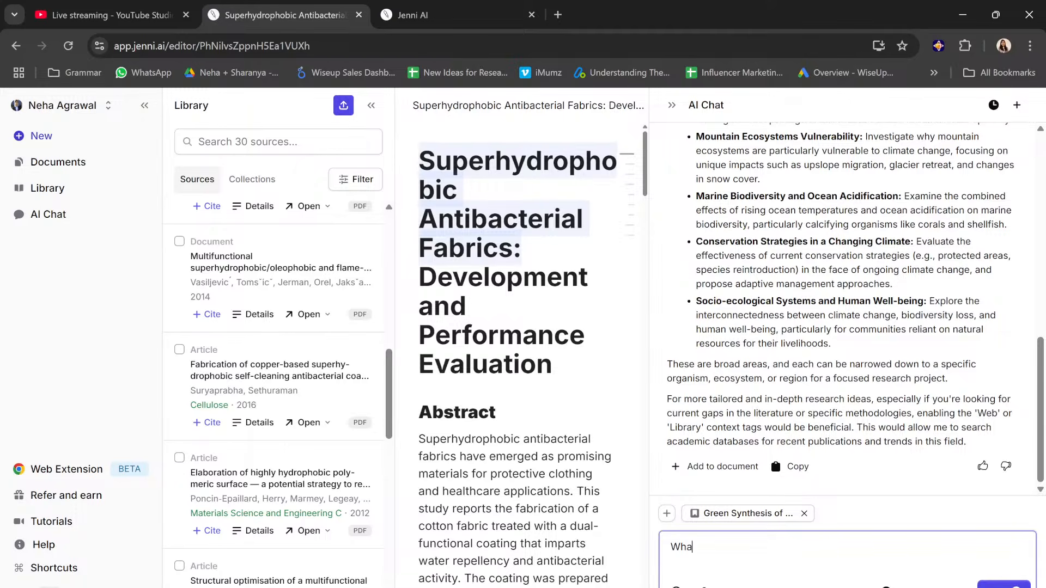
{"action": "type", "text": "t are the key insights from this work"}
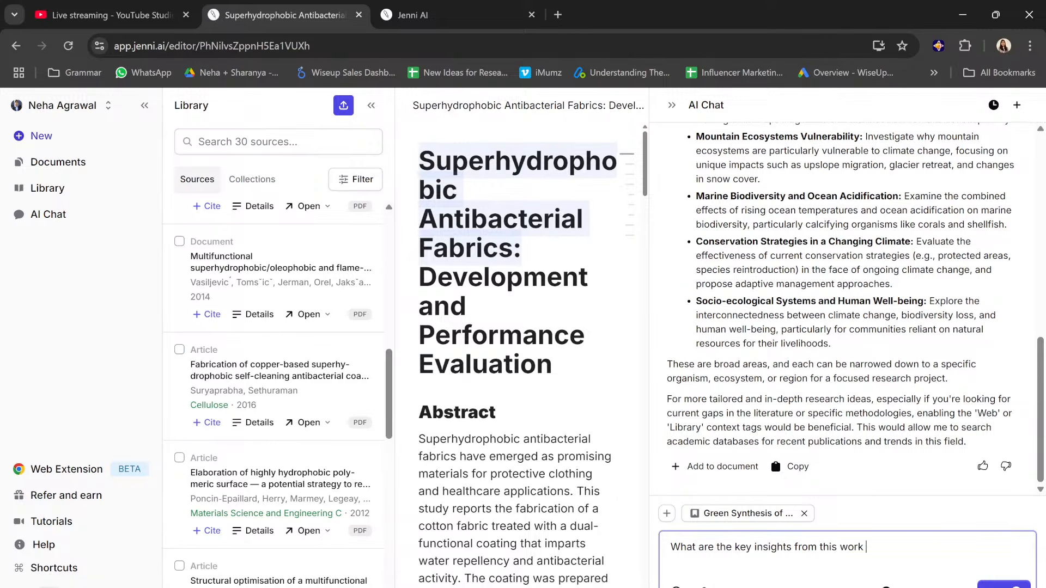
{"action": "key", "text": "Return"}
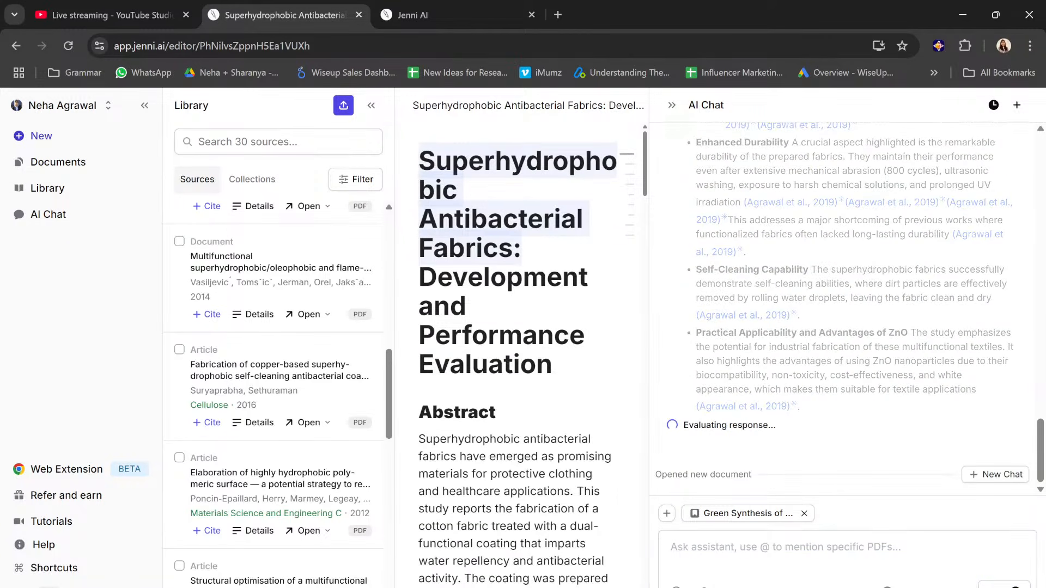
Step: Read through the assistant's key insights on the attached paper, including its in-text citations
{"action": "mouse_move", "coordinate": [861, 241]}
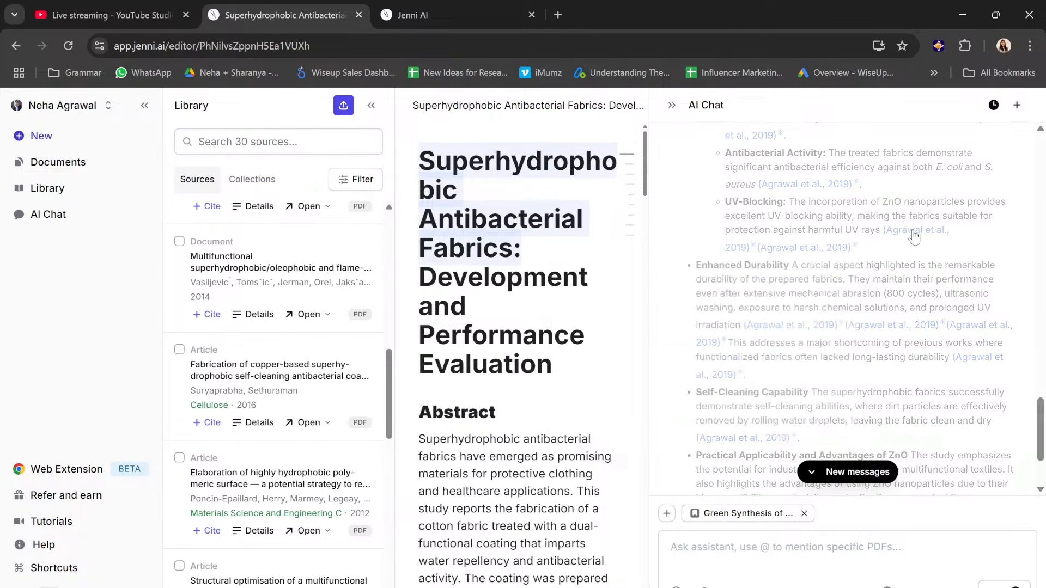
{"action": "scroll", "coordinate": [765, 228], "scroll_direction": "up", "scroll_amount": 5}
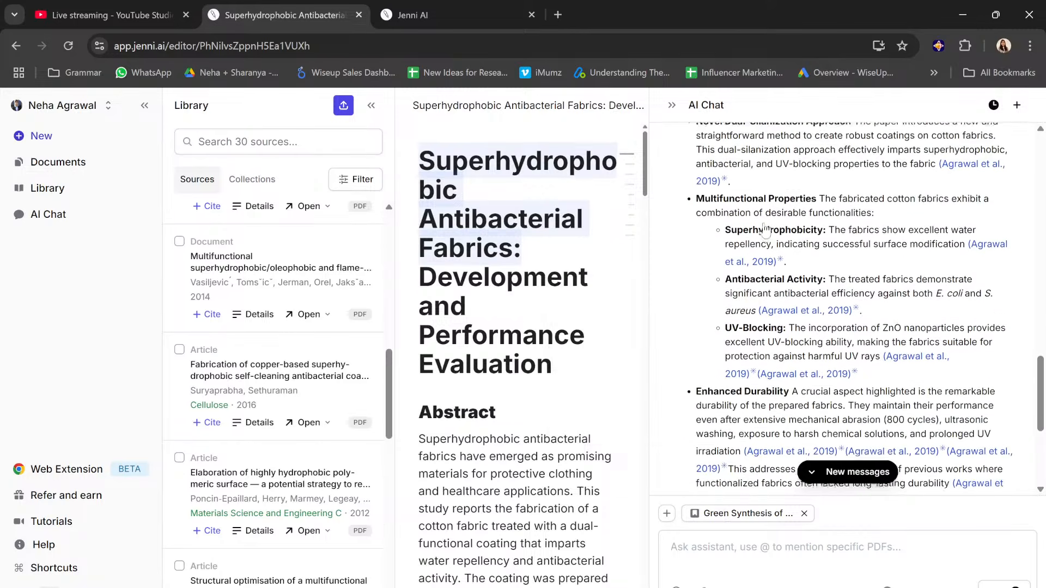
{"action": "scroll", "coordinate": [922, 364], "scroll_direction": "down", "scroll_amount": 3}
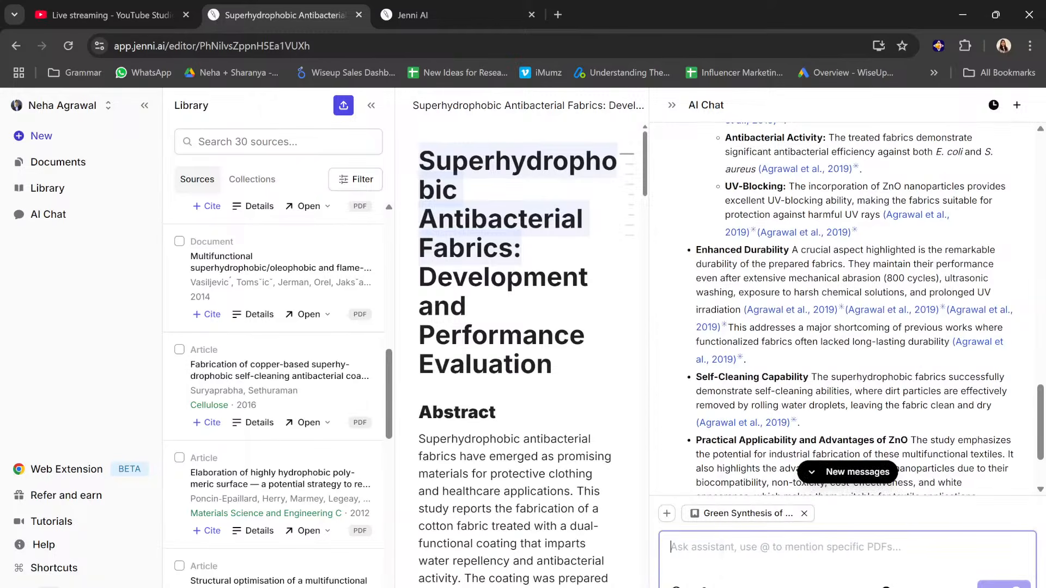
{"action": "mouse_move", "coordinate": [769, 519]}
{"action": "scroll", "coordinate": [804, 316], "scroll_direction": "up", "scroll_amount": 1}
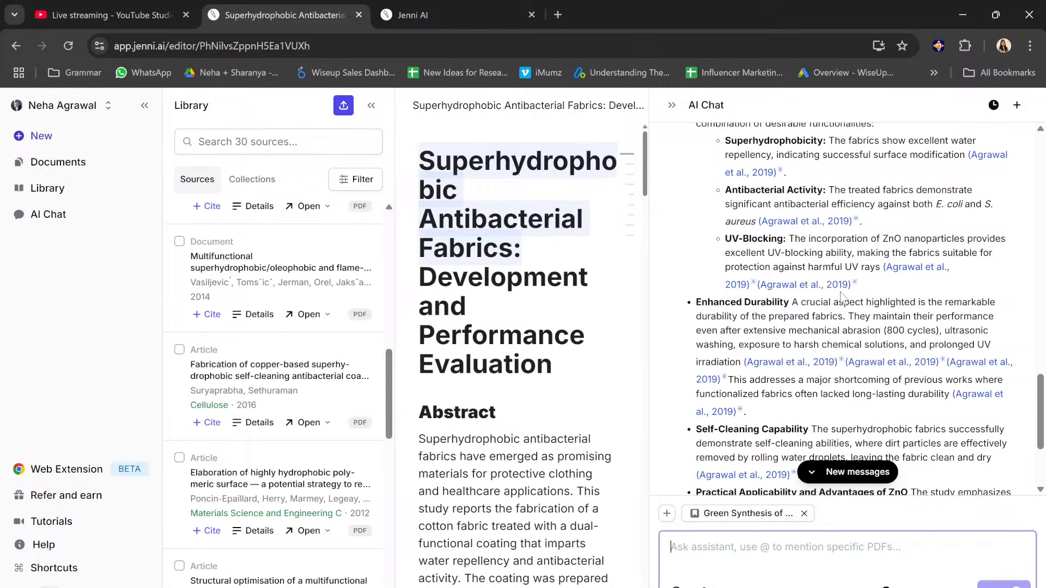
{"action": "scroll", "coordinate": [799, 297], "scroll_direction": "up", "scroll_amount": 2}
{"action": "scroll", "coordinate": [799, 297], "scroll_direction": "down", "scroll_amount": 5}
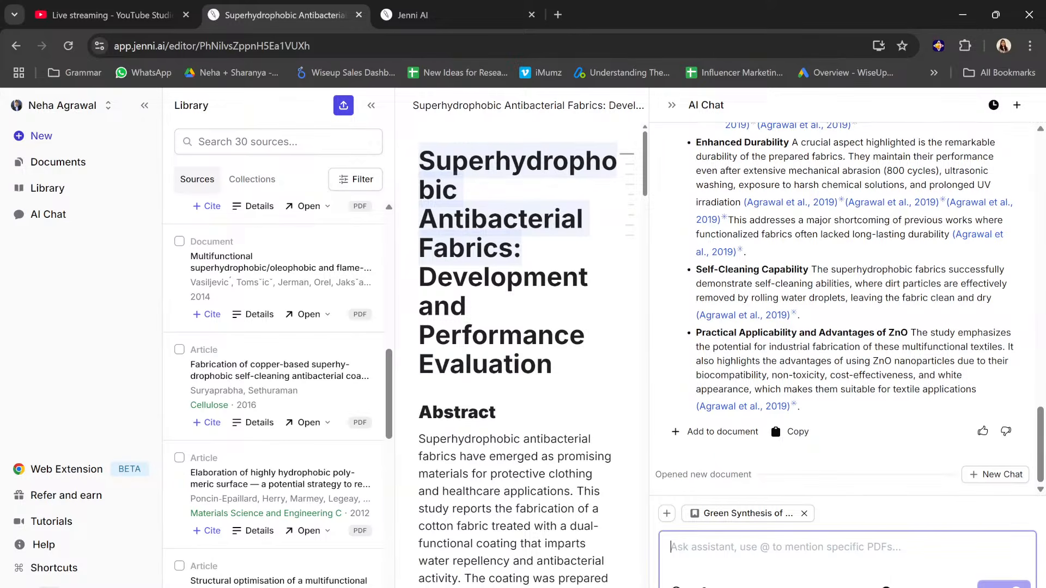
Step: Close the AI chat and create a new document
{"action": "left_click", "coordinate": [672, 106]}
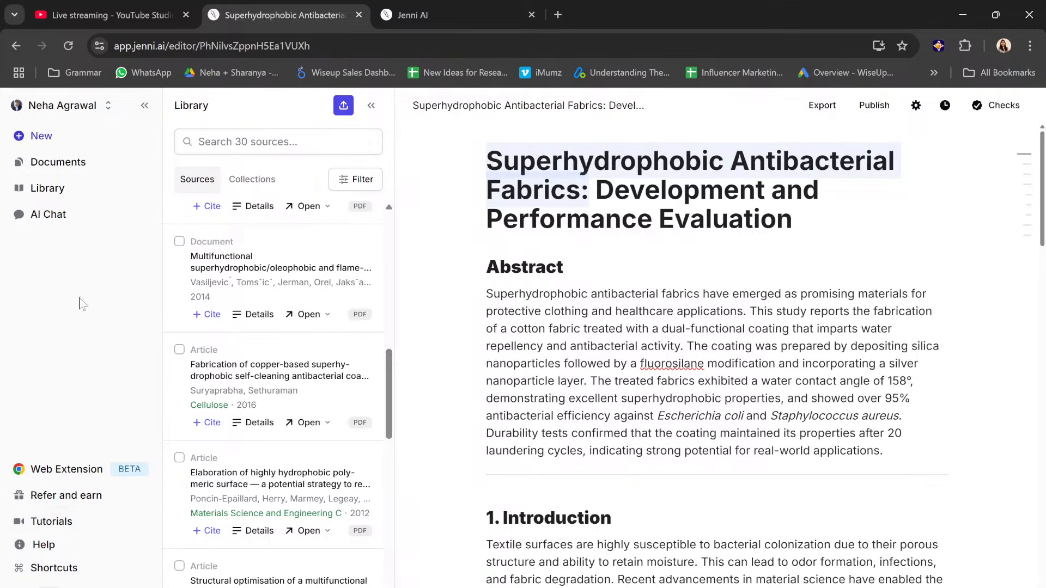
{"action": "left_click", "coordinate": [64, 142]}
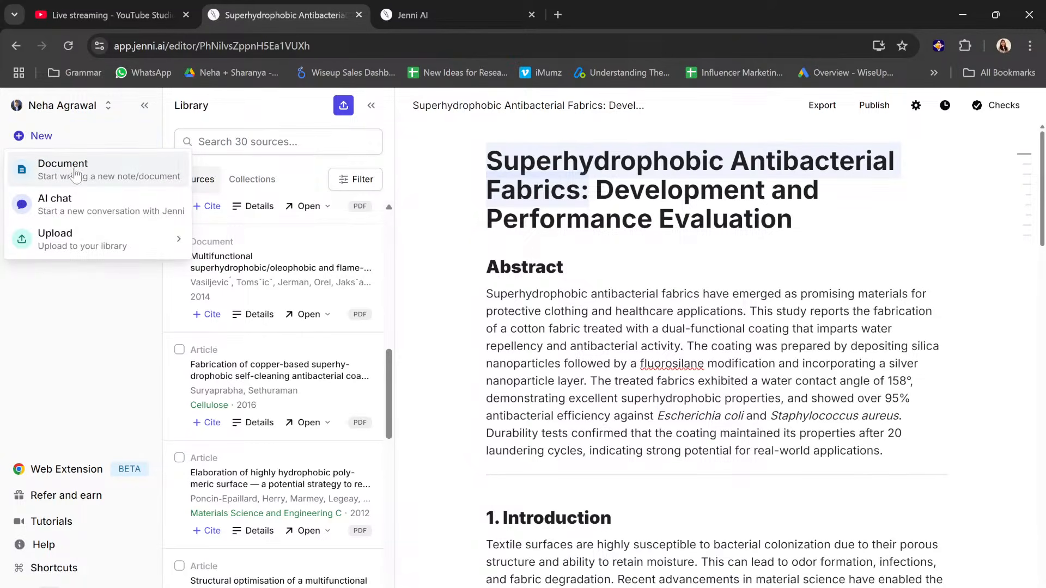
{"action": "left_click", "coordinate": [75, 173]}
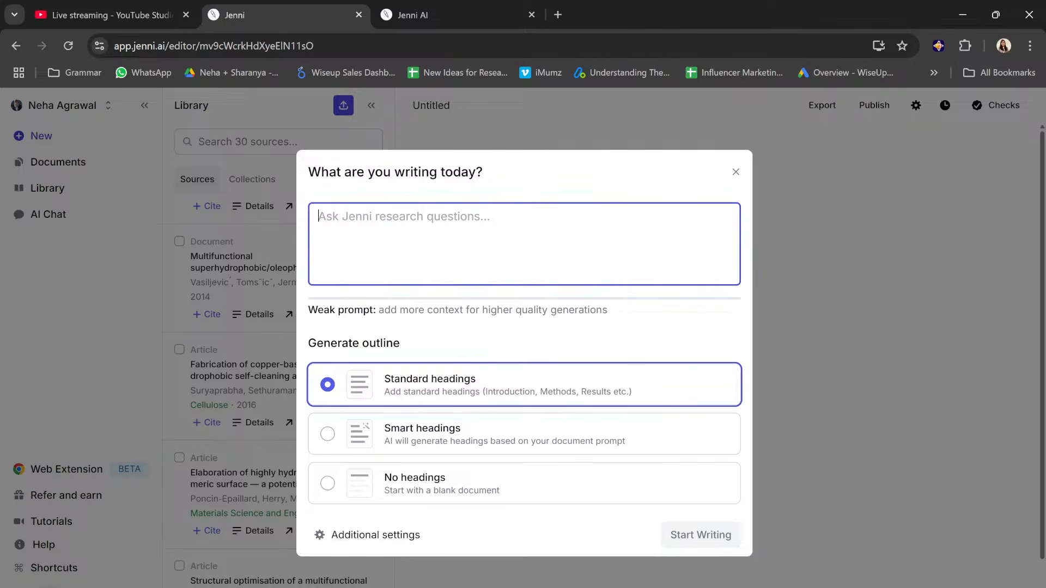
Step: Describe the new document as "I am writing a research paper on superhydrophobic antibacterial fabrics."
{"action": "type", "text": "I am w"}
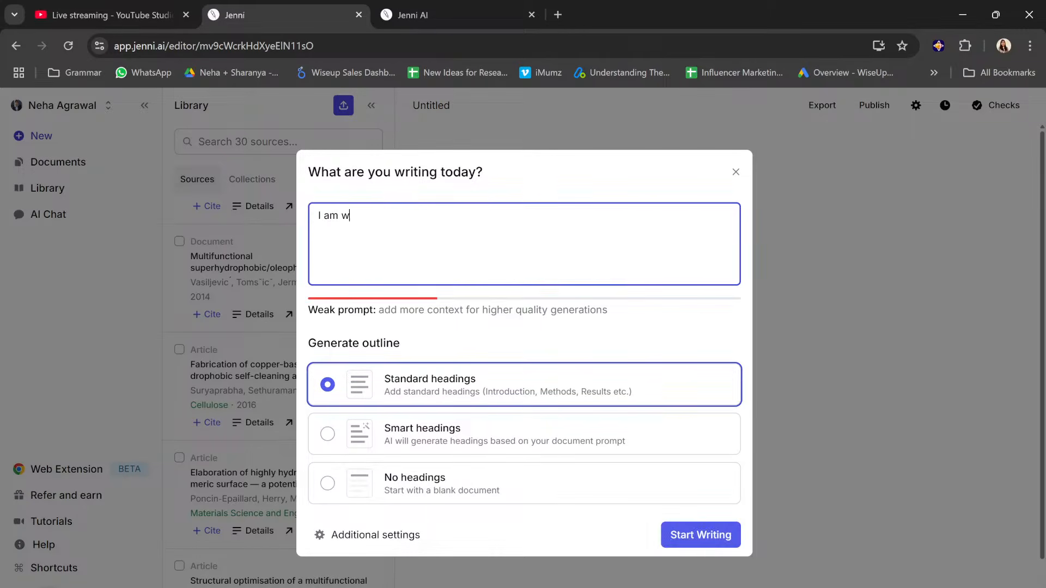
{"action": "type", "text": "riting a research "}
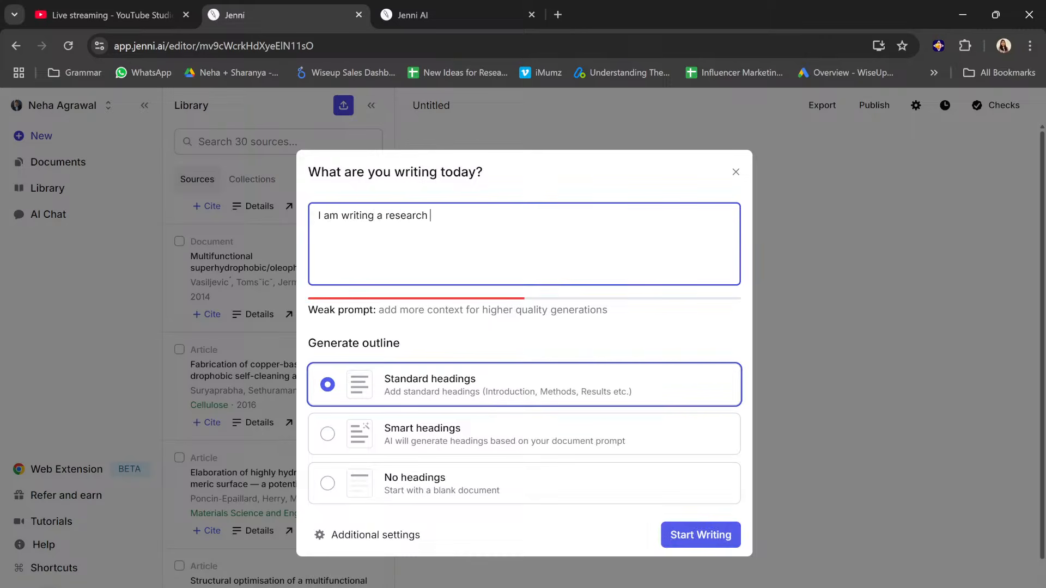
{"action": "type", "text": "paper on superhydr"}
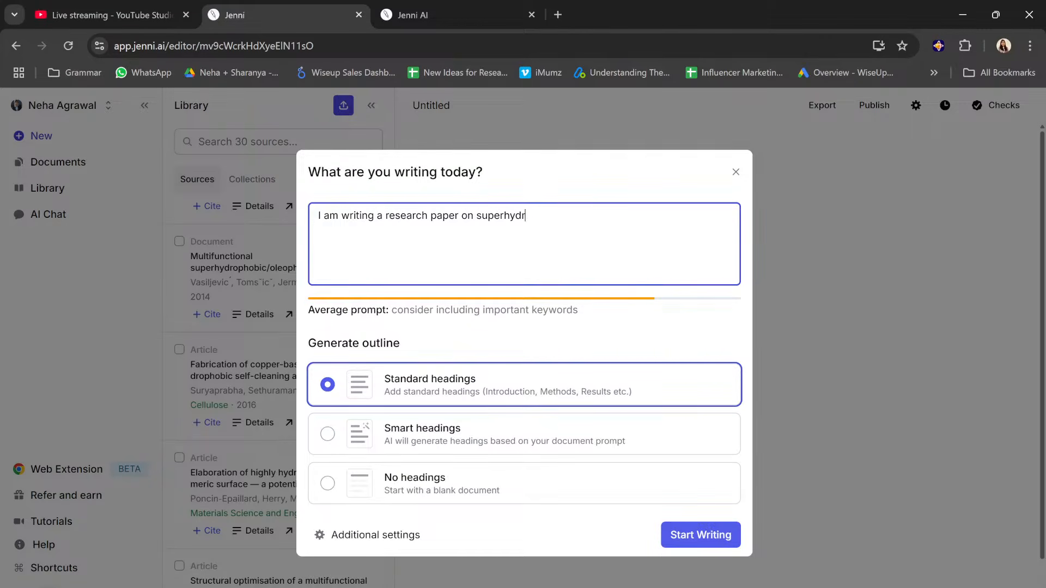
{"action": "type", "text": "ophobic antibacterial fabri"}
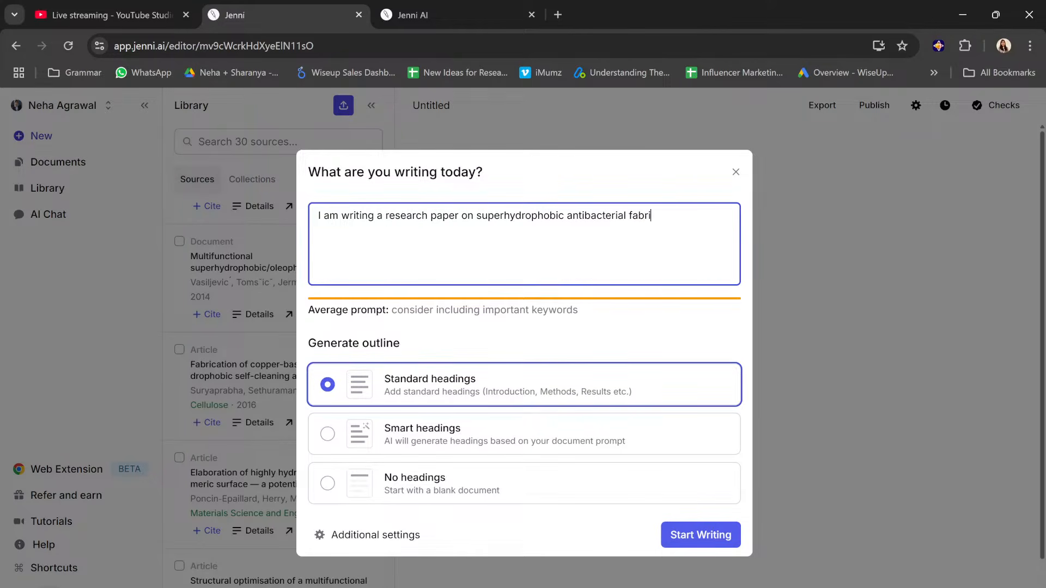
{"action": "type", "text": "cs. Includ"}
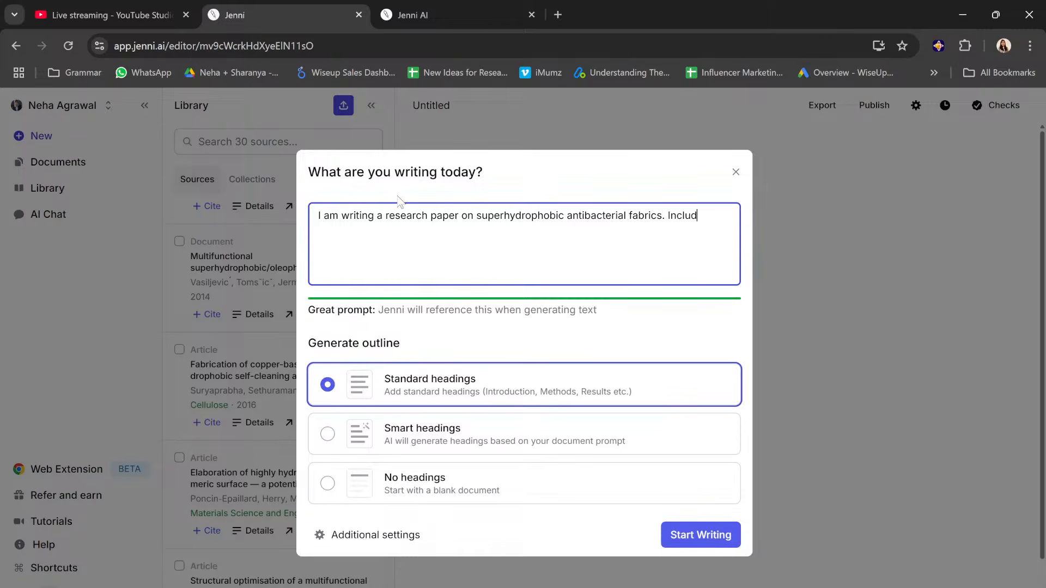
{"action": "type", "text": "e all the impor"}
Step: Add "Include all the important sections which should go in my paper." to the prompt and start writing with standard headings
{"action": "type", "text": "tant sections which sho"}
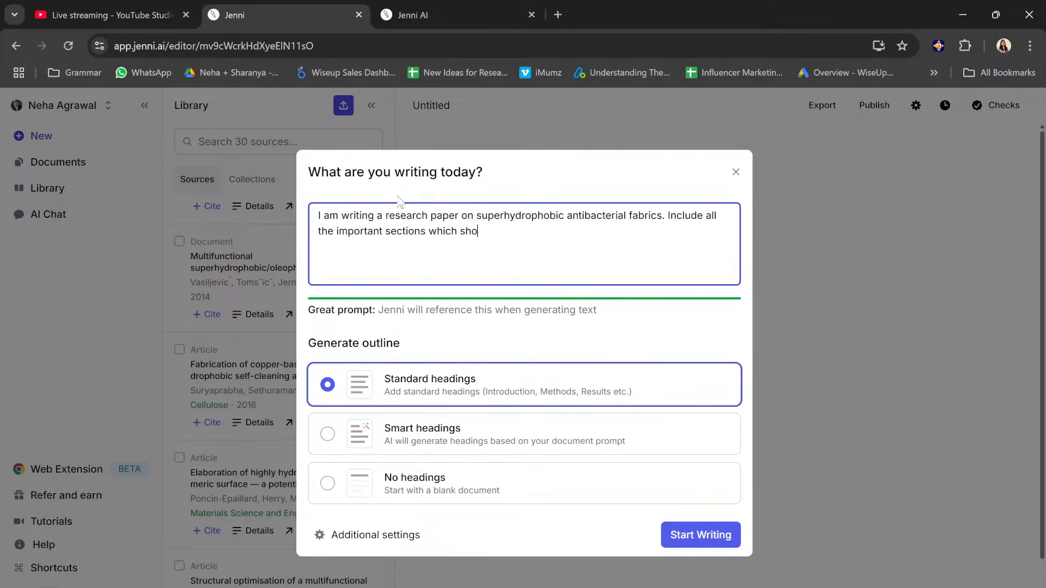
{"action": "type", "text": "uld go in my paper."}
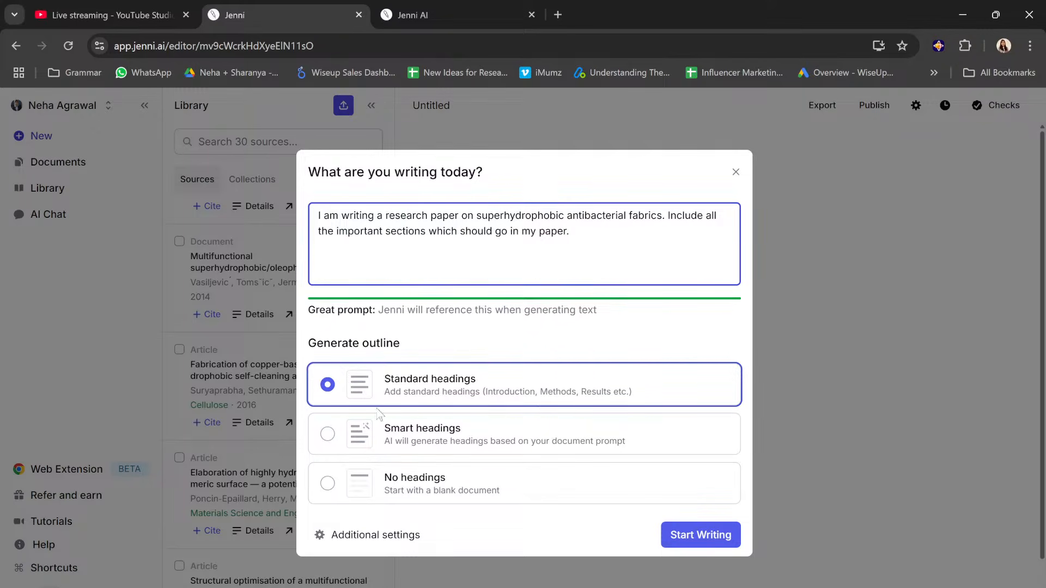
{"action": "left_click", "coordinate": [687, 541]}
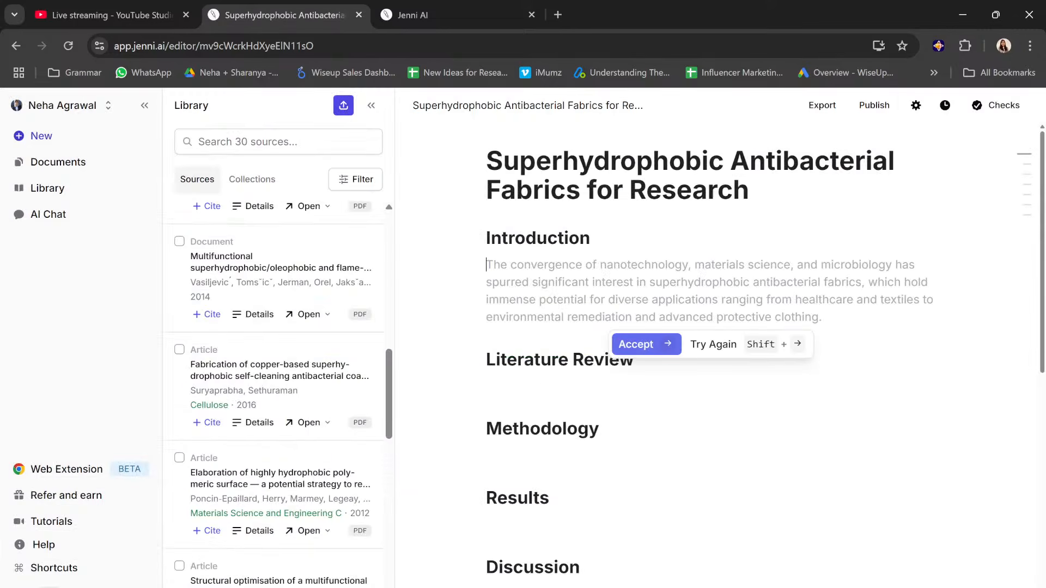
Step: Review the section headings of the generated outline from Introduction to Conclusion
{"action": "scroll", "coordinate": [709, 354], "scroll_direction": "down", "scroll_amount": 6}
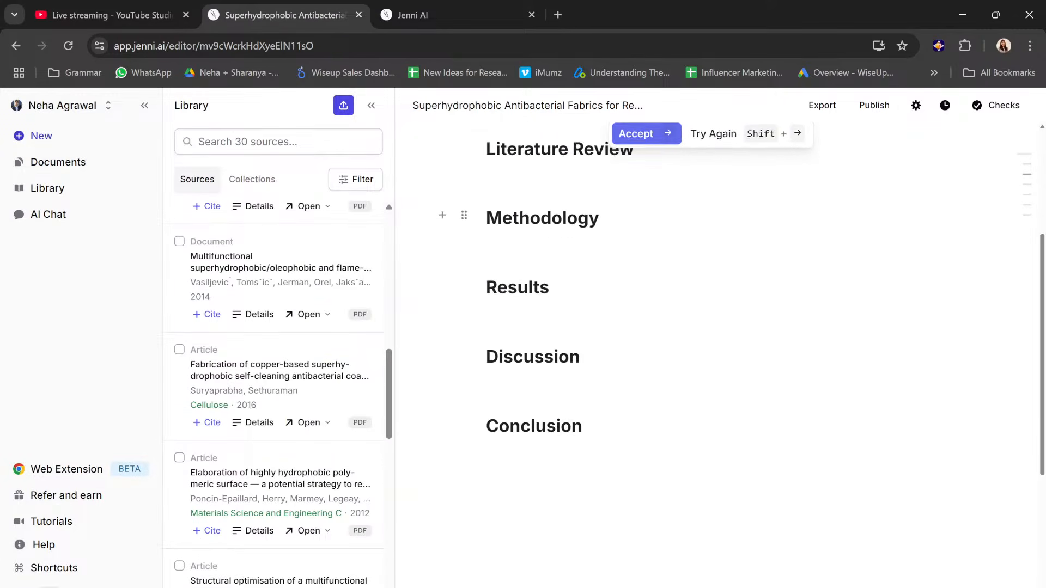
{"action": "scroll", "coordinate": [708, 354], "scroll_direction": "up", "scroll_amount": 6}
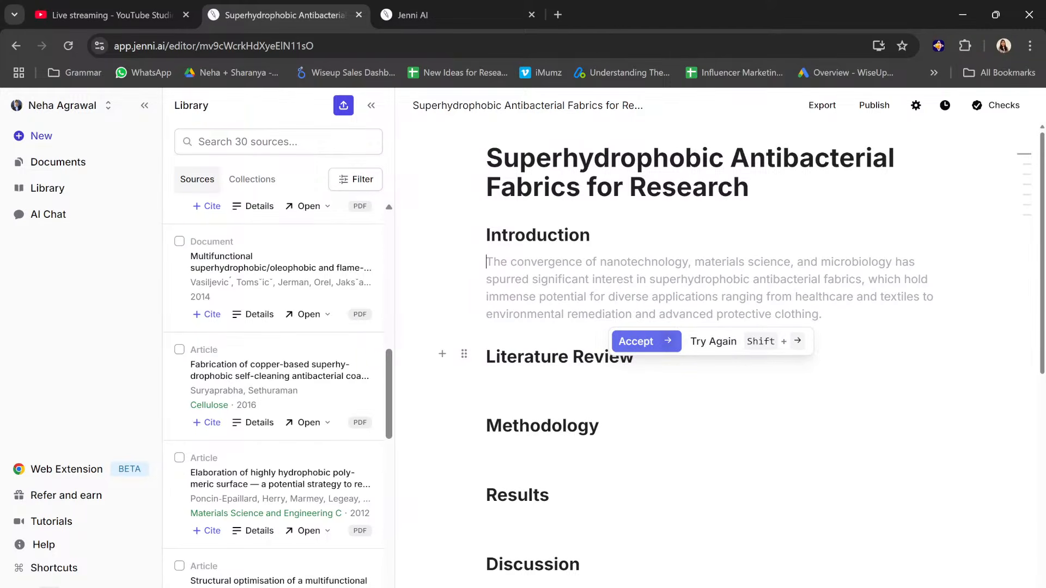
{"action": "scroll", "coordinate": [752, 346], "scroll_direction": "down", "scroll_amount": 1}
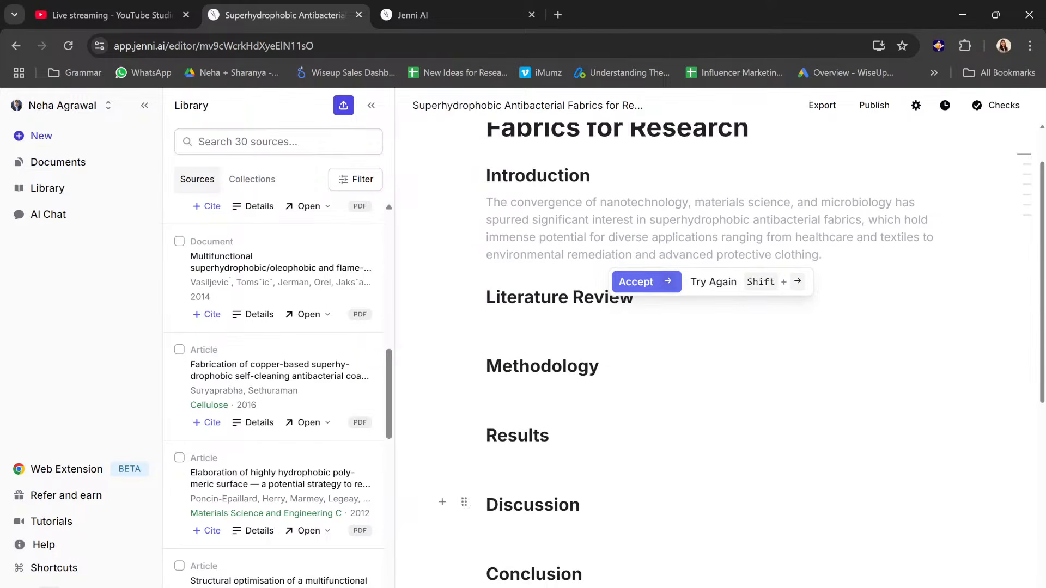
{"action": "scroll", "coordinate": [708, 491], "scroll_direction": "down", "scroll_amount": 2}
{"action": "scroll", "coordinate": [708, 490], "scroll_direction": "up", "scroll_amount": 3}
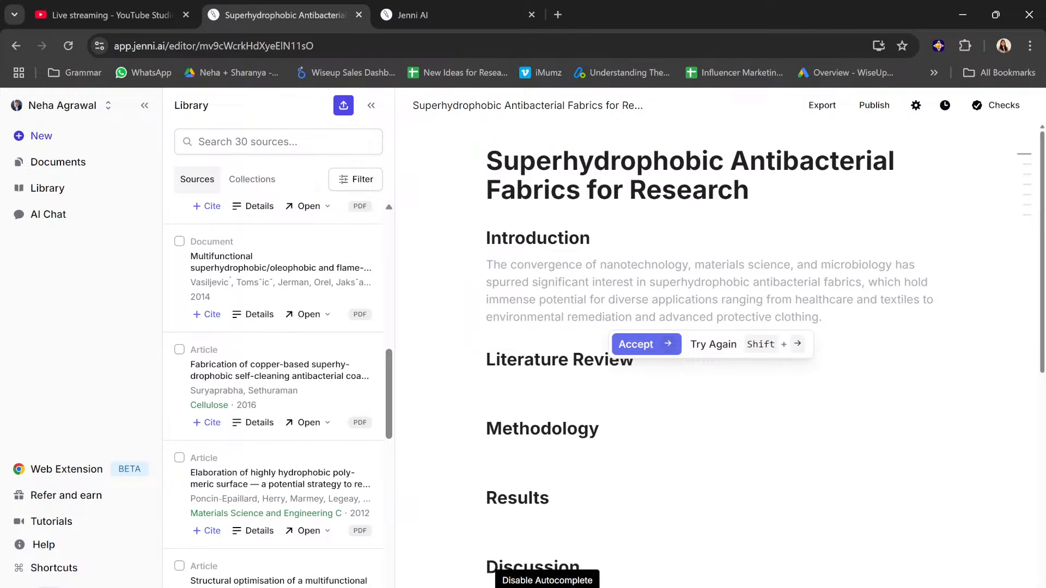
Step: Disable Autocomplete for the document, dismiss the notice and enable Autocomplete again
{"action": "left_click", "coordinate": [547, 587]}
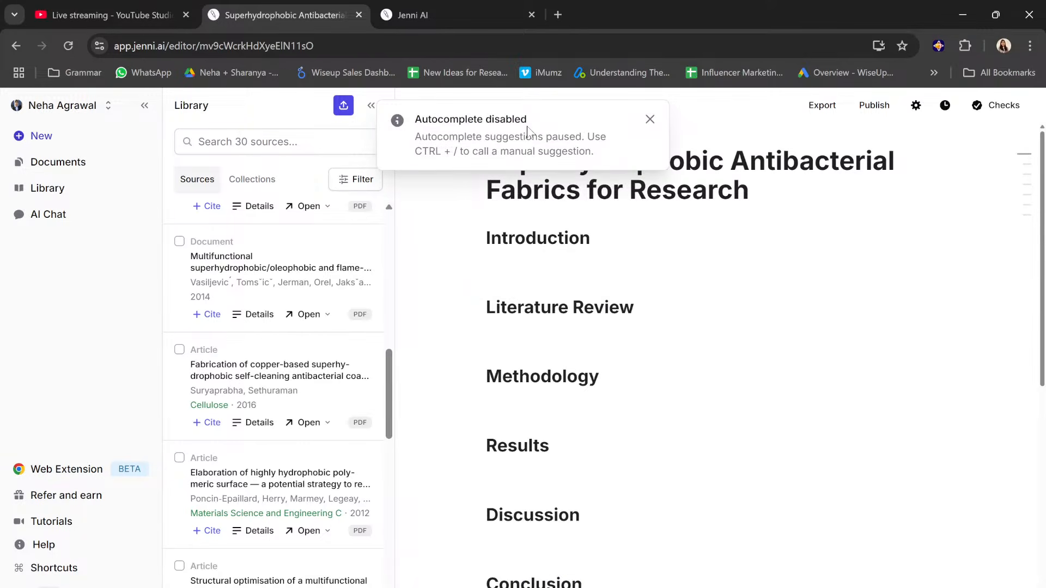
{"action": "left_click", "coordinate": [650, 121]}
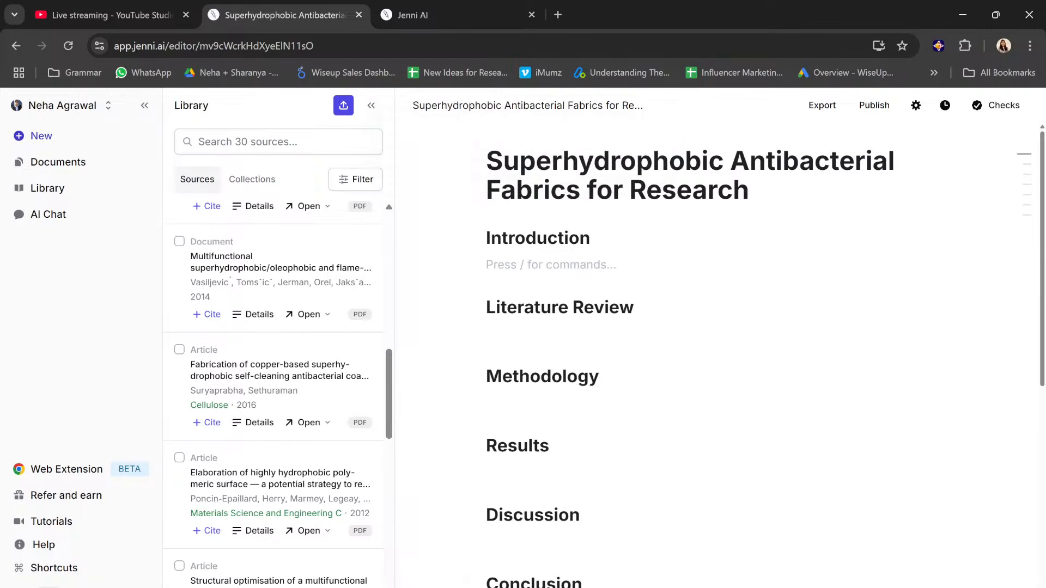
{"action": "left_click", "coordinate": [547, 586]}
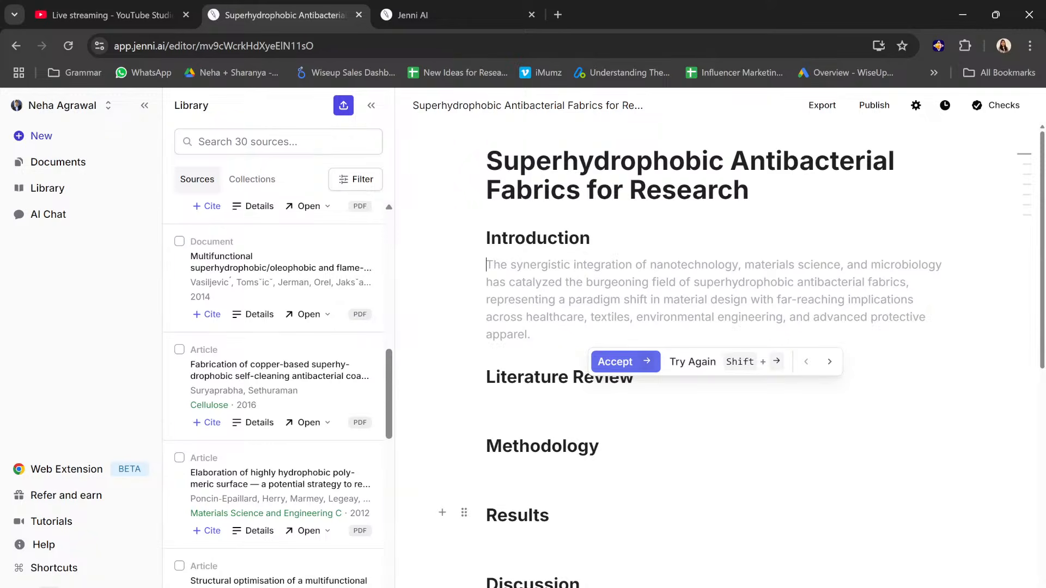
Step: Open the existing document "Superhydrophobic Antibacterial Fabrics: Development and Performance Evaluation" and skim its contents
{"action": "scroll", "coordinate": [708, 354], "scroll_direction": "down", "scroll_amount": 2}
{"action": "scroll", "coordinate": [708, 469], "scroll_direction": "down", "scroll_amount": 1}
{"action": "scroll", "coordinate": [708, 469], "scroll_direction": "up", "scroll_amount": 3}
{"action": "left_click", "coordinate": [74, 184]}
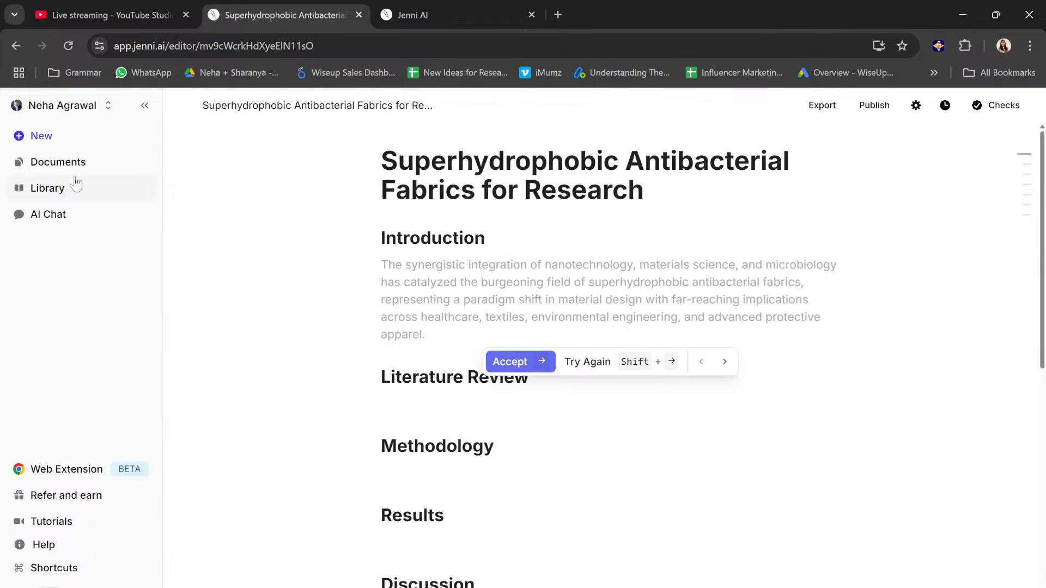
{"action": "left_click", "coordinate": [54, 162]}
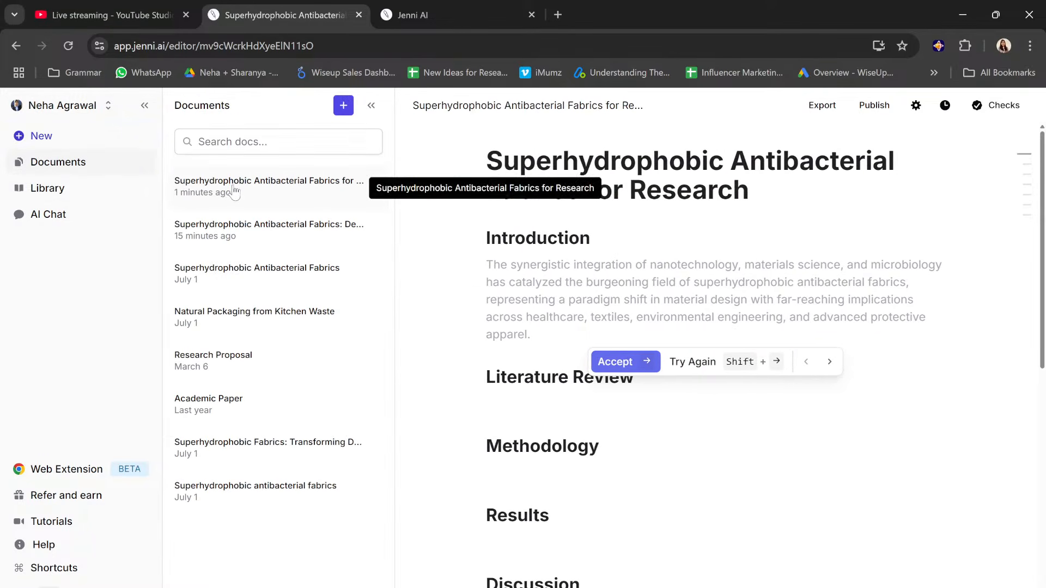
{"action": "left_click", "coordinate": [241, 239]}
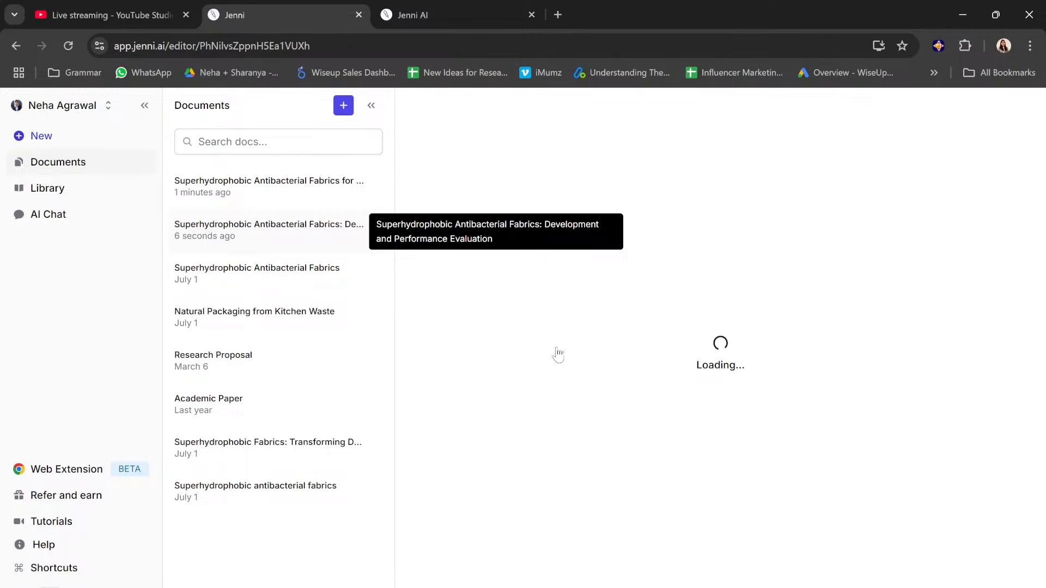
{"action": "scroll", "coordinate": [716, 360], "scroll_direction": "down", "scroll_amount": 6}
{"action": "scroll", "coordinate": [796, 352], "scroll_direction": "down", "scroll_amount": 6}
{"action": "scroll", "coordinate": [714, 354], "scroll_direction": "down", "scroll_amount": 13}
{"action": "scroll", "coordinate": [716, 354], "scroll_direction": "up", "scroll_amount": 20}
{"action": "scroll", "coordinate": [716, 354], "scroll_direction": "up", "scroll_amount": 3}
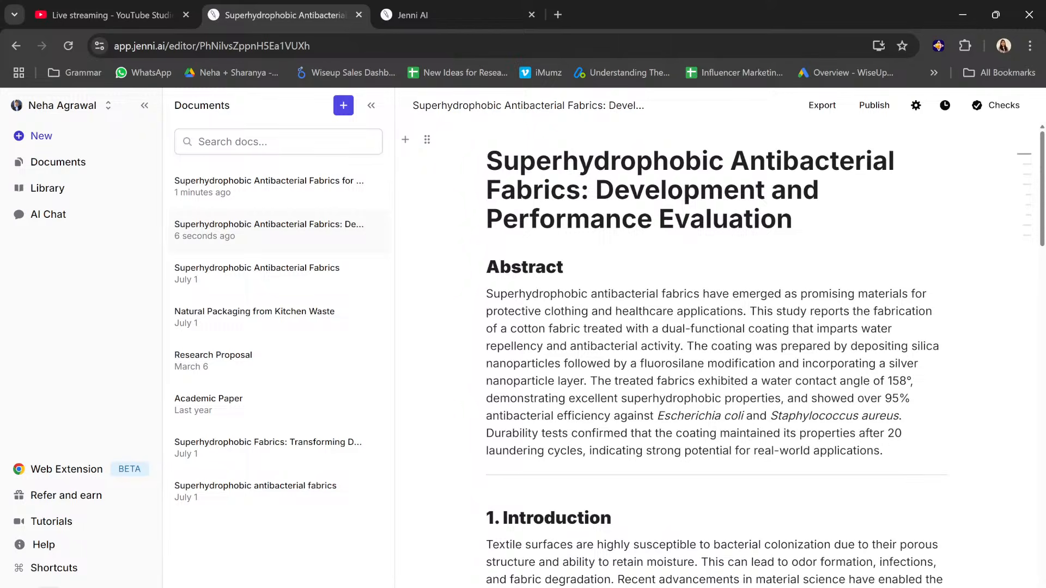
Step: Examine the AI Edit options for the first Introduction sentence, covering writing strength, transformation and academic style, and close them without applying any
{"action": "scroll", "coordinate": [717, 354], "scroll_direction": "down", "scroll_amount": 5}
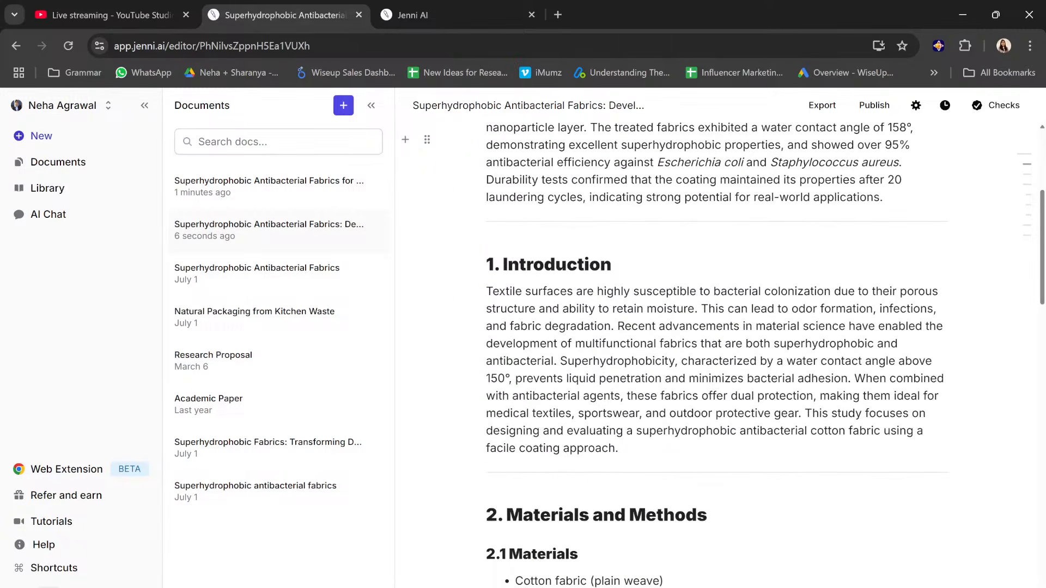
{"action": "left_click_drag", "start_coordinate": [486, 291], "coordinate": [697, 309]}
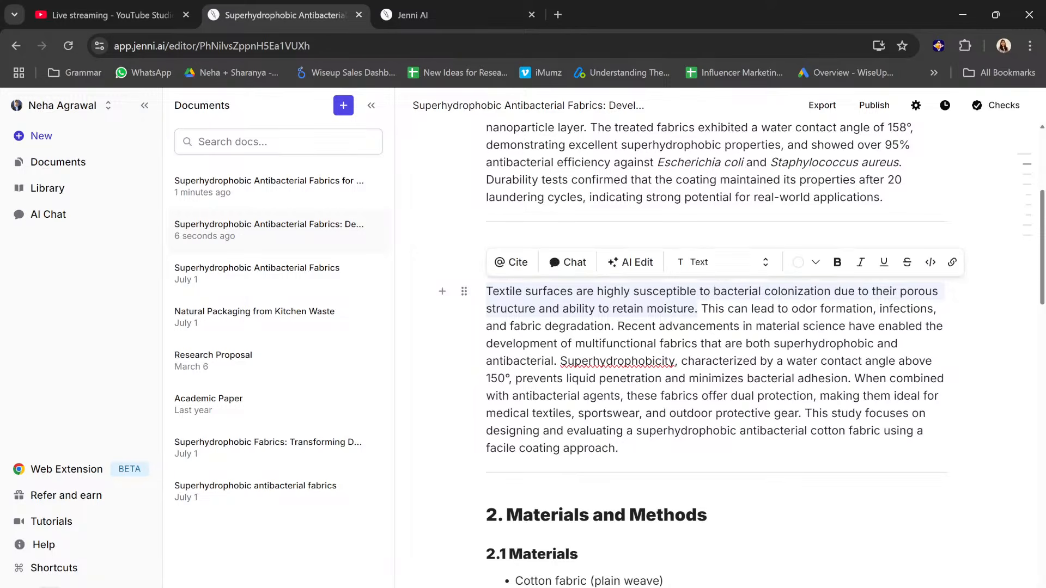
{"action": "left_click", "coordinate": [619, 264]}
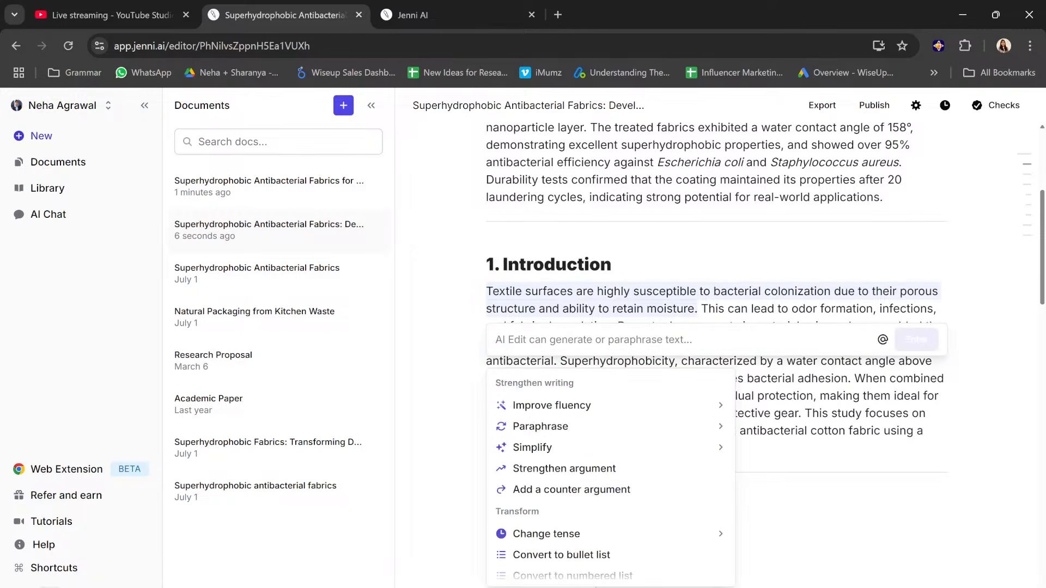
{"action": "mouse_move", "coordinate": [619, 433]}
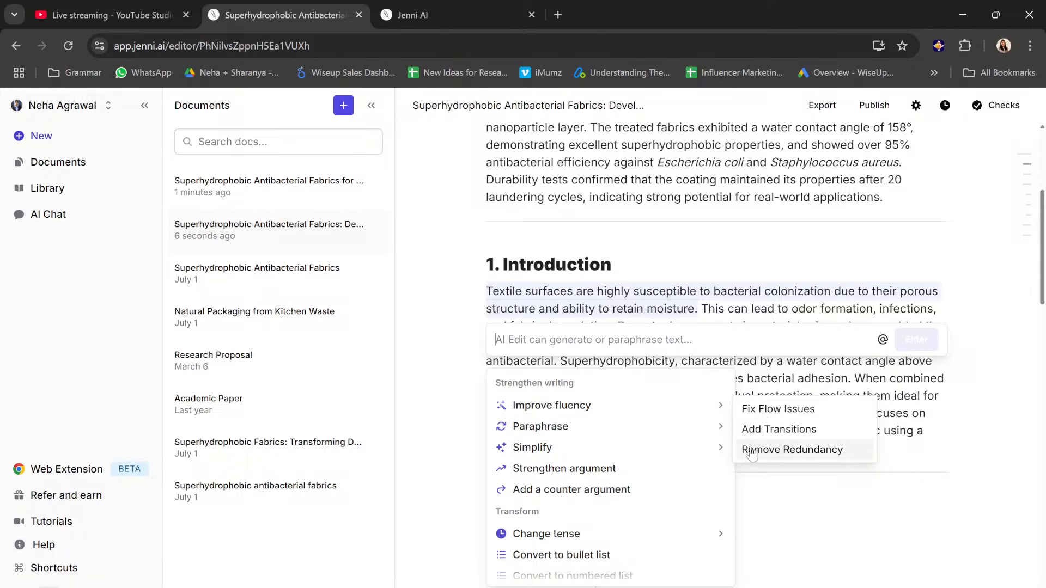
{"action": "mouse_move", "coordinate": [711, 429]}
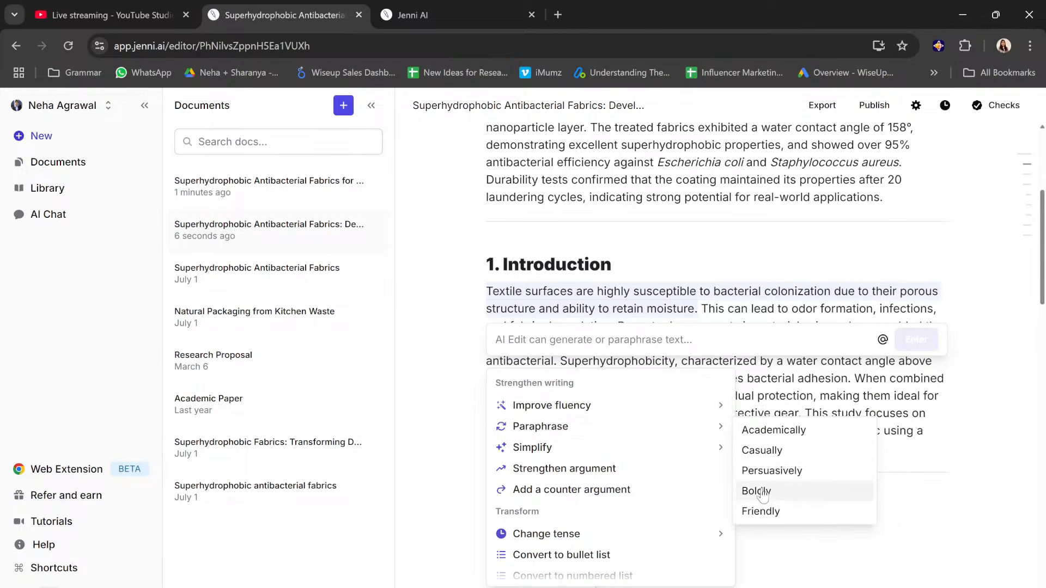
{"action": "mouse_move", "coordinate": [680, 448]}
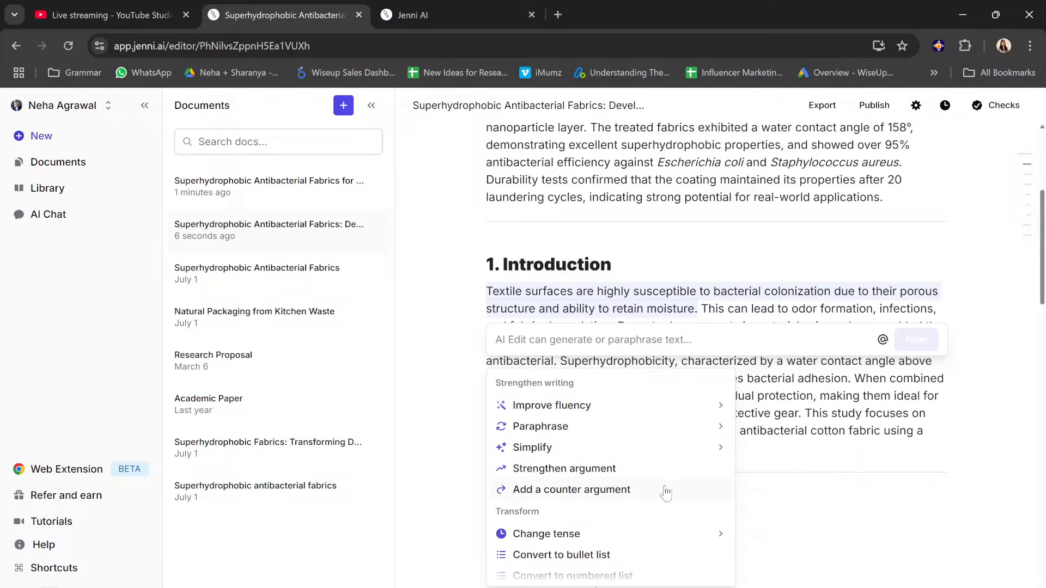
{"action": "scroll", "coordinate": [665, 534], "scroll_direction": "down", "scroll_amount": 1}
{"action": "scroll", "coordinate": [665, 535], "scroll_direction": "down", "scroll_amount": 1}
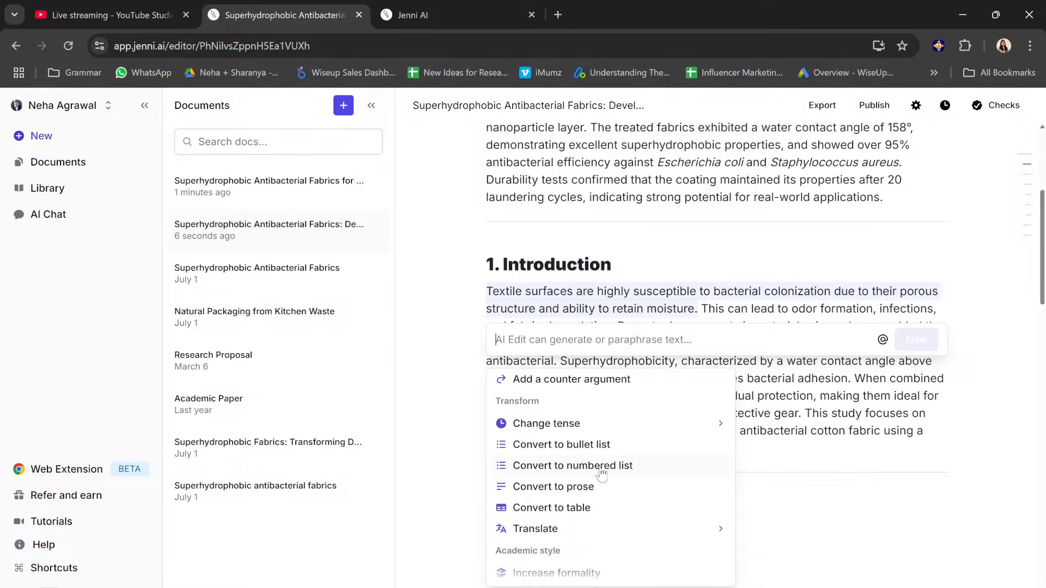
{"action": "scroll", "coordinate": [572, 453], "scroll_direction": "down", "scroll_amount": 2}
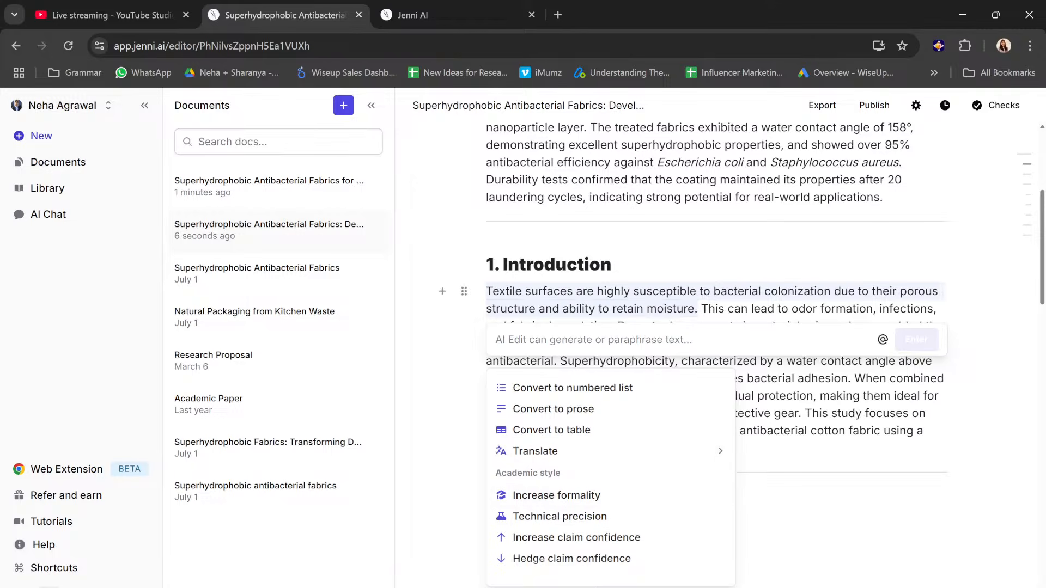
{"action": "left_click", "coordinate": [717, 309]}
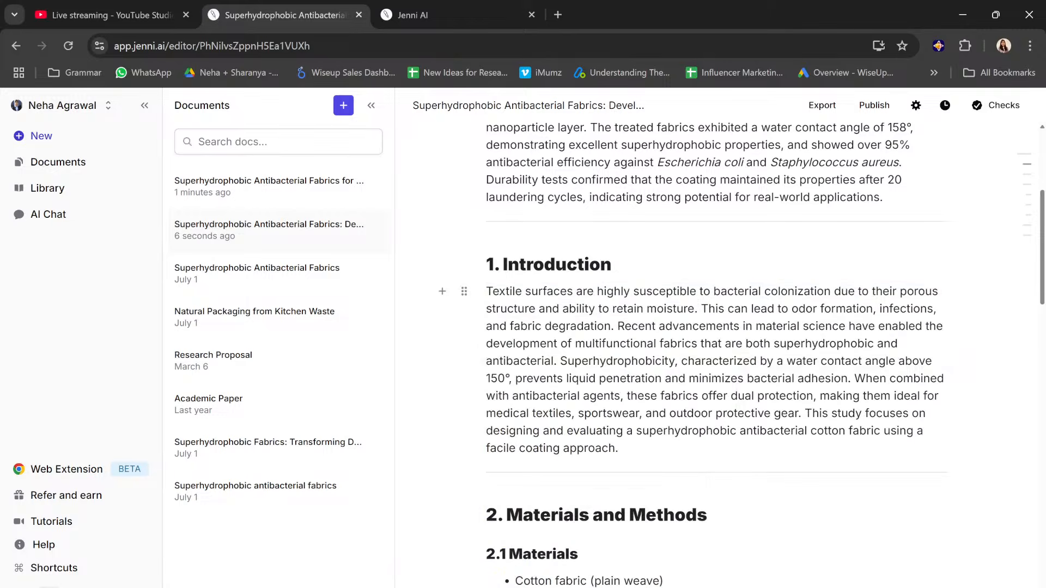
Step: Rewrite the first two Introduction sentences with the AI Edit option Increase formality and replace the original text with the result
{"action": "left_click_drag", "start_coordinate": [613, 326], "coordinate": [486, 292]}
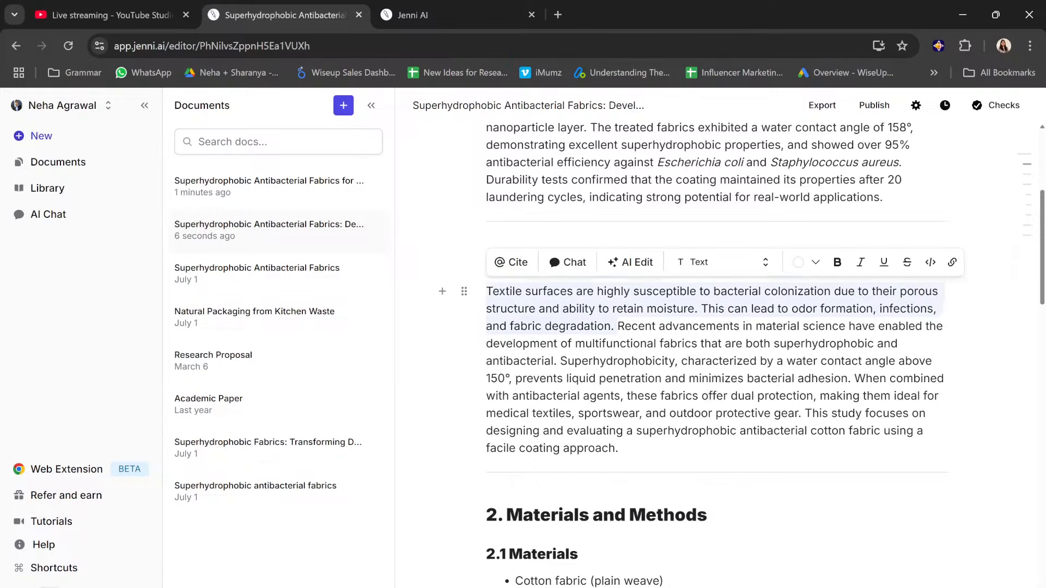
{"action": "left_click", "coordinate": [641, 267]}
{"action": "scroll", "coordinate": [595, 507], "scroll_direction": "down", "scroll_amount": 2}
{"action": "scroll", "coordinate": [595, 508], "scroll_direction": "down", "scroll_amount": 3}
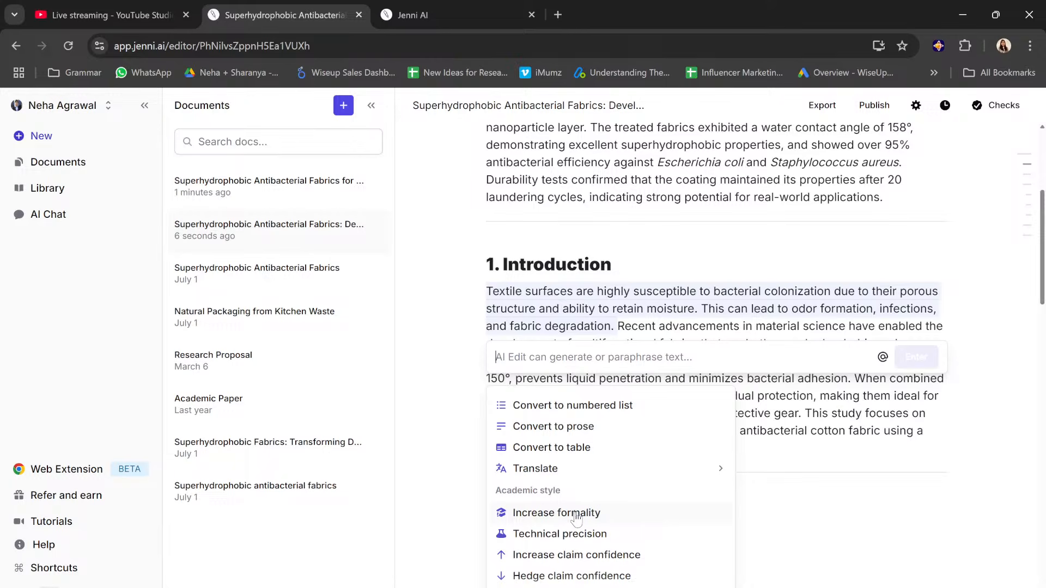
{"action": "left_click", "coordinate": [574, 519]}
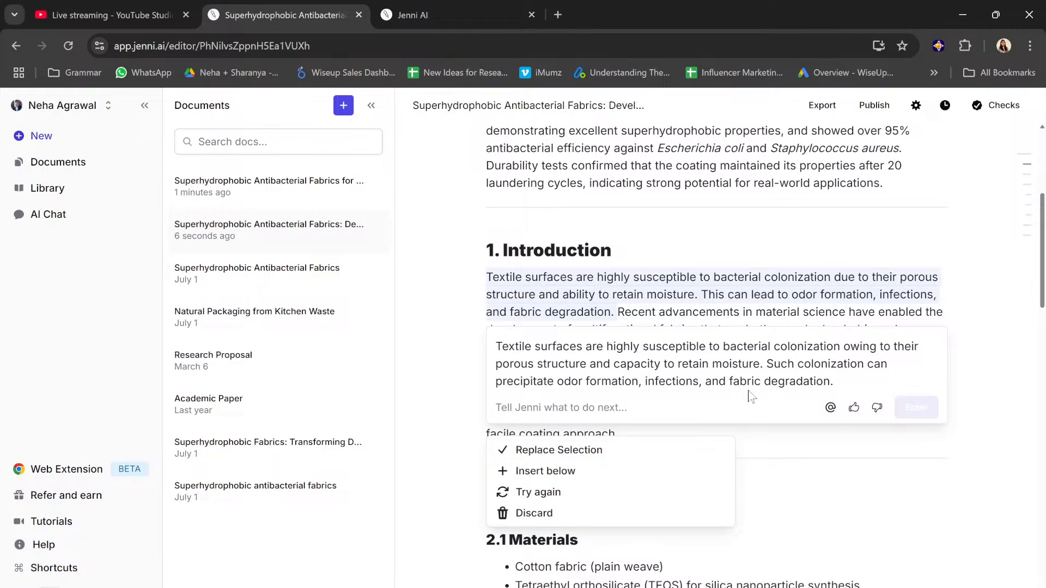
{"action": "left_click", "coordinate": [559, 450]}
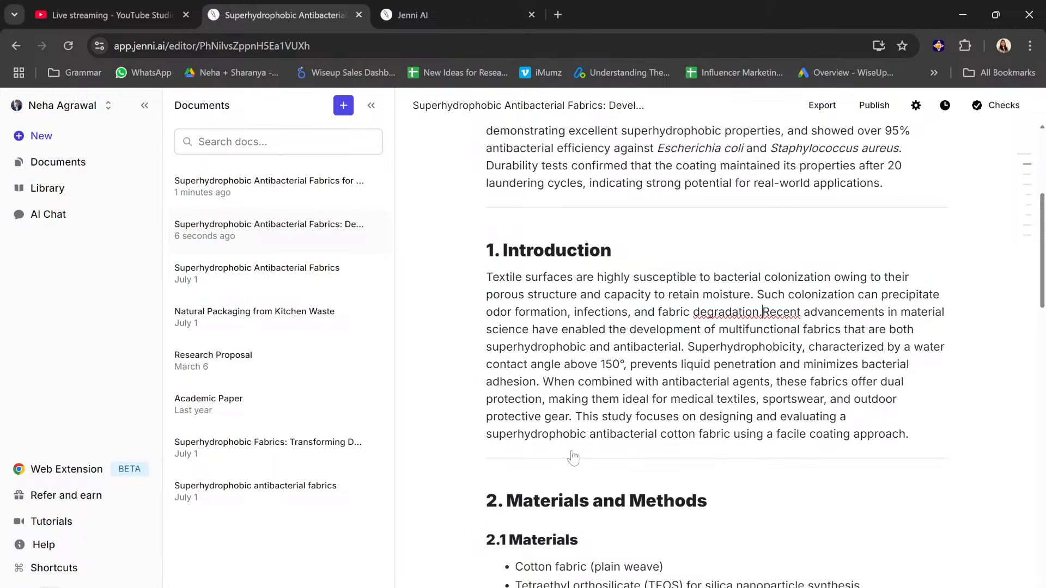
Step: Rewrite the whole paragraph of section 2.2 with the AI Edit option Technical precision and replace the original text with the result
{"action": "scroll", "coordinate": [573, 458], "scroll_direction": "down", "scroll_amount": 5}
{"action": "scroll", "coordinate": [573, 327], "scroll_direction": "down", "scroll_amount": 3}
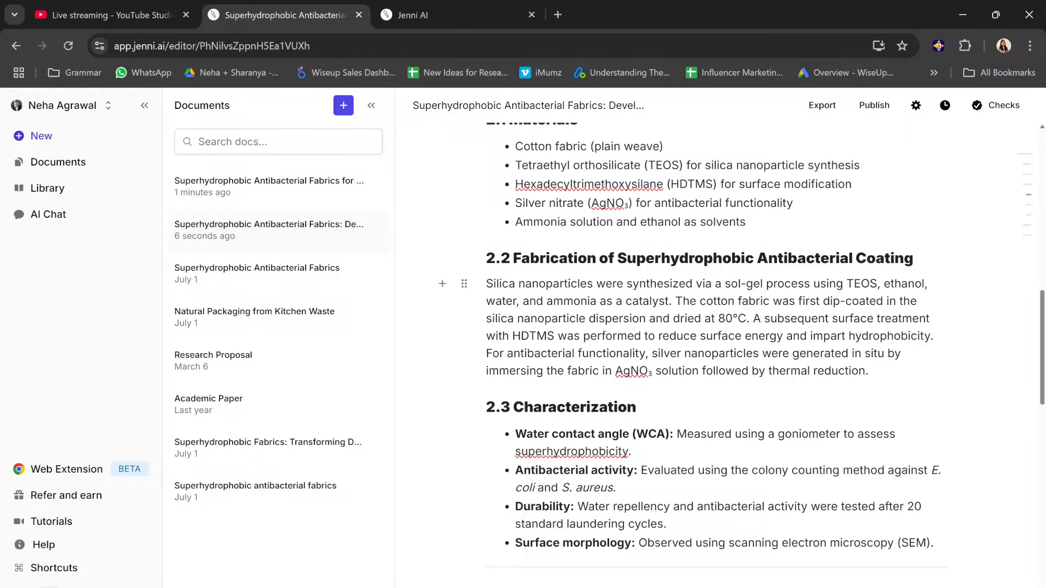
{"action": "mouse_move", "coordinate": [869, 372]}
{"action": "left_mouse_down"}
{"action": "mouse_move", "coordinate": [589, 319]}
{"action": "mouse_move", "coordinate": [486, 288]}
{"action": "mouse_move", "coordinate": [658, 337]}
{"action": "mouse_move", "coordinate": [869, 372]}
{"action": "left_mouse_up"}
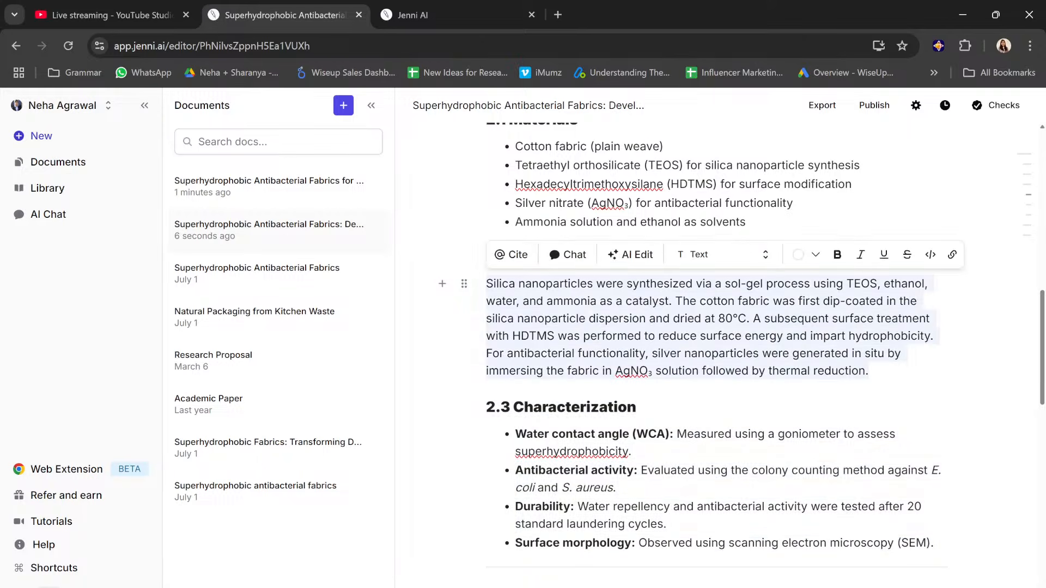
{"action": "left_click", "coordinate": [630, 254]}
{"action": "scroll", "coordinate": [560, 479], "scroll_direction": "down", "scroll_amount": 2}
{"action": "scroll", "coordinate": [559, 491], "scroll_direction": "down", "scroll_amount": 2}
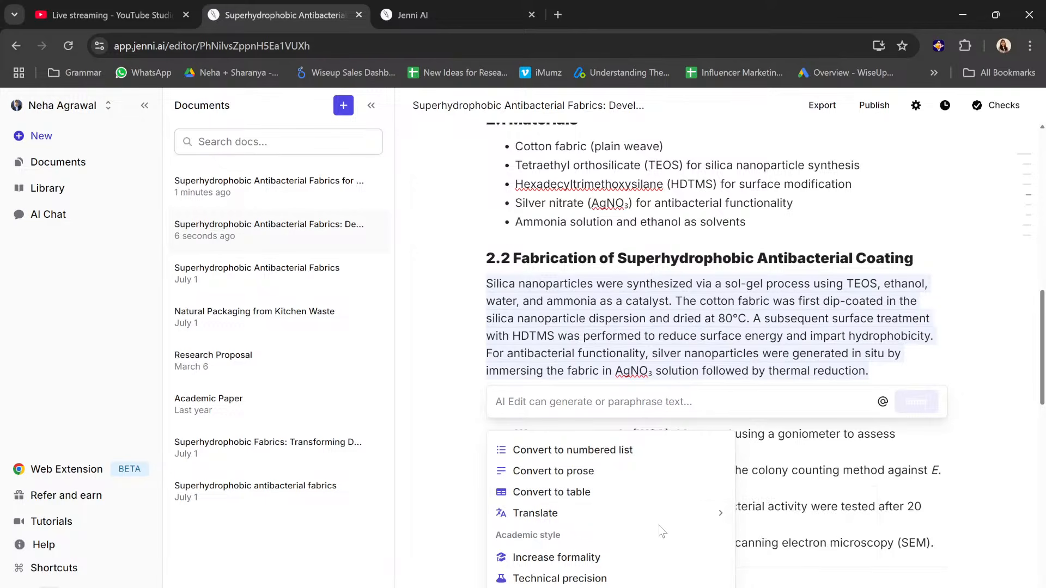
{"action": "scroll", "coordinate": [817, 354], "scroll_direction": "down", "scroll_amount": 5}
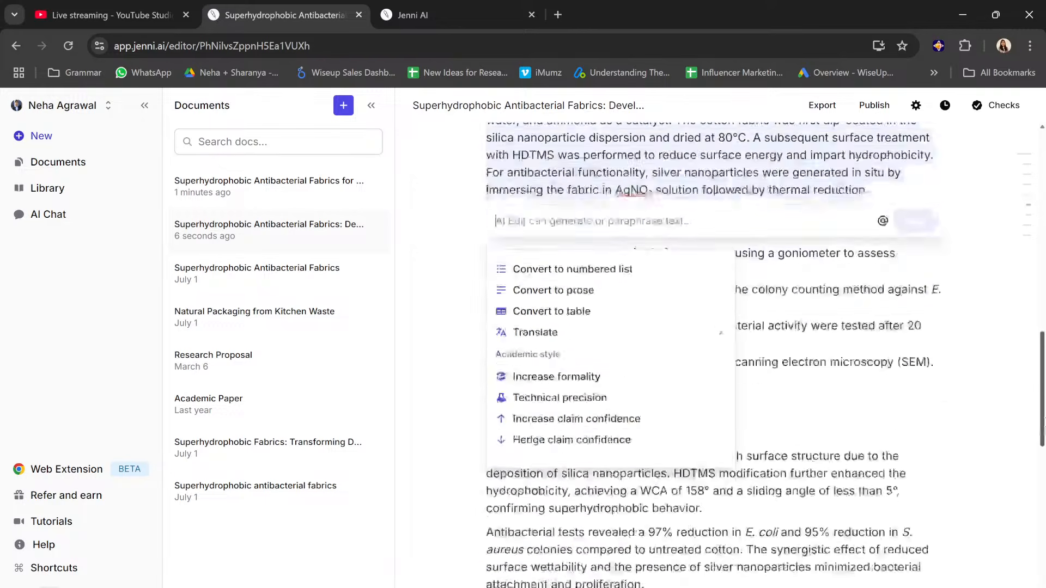
{"action": "left_click", "coordinate": [603, 313]}
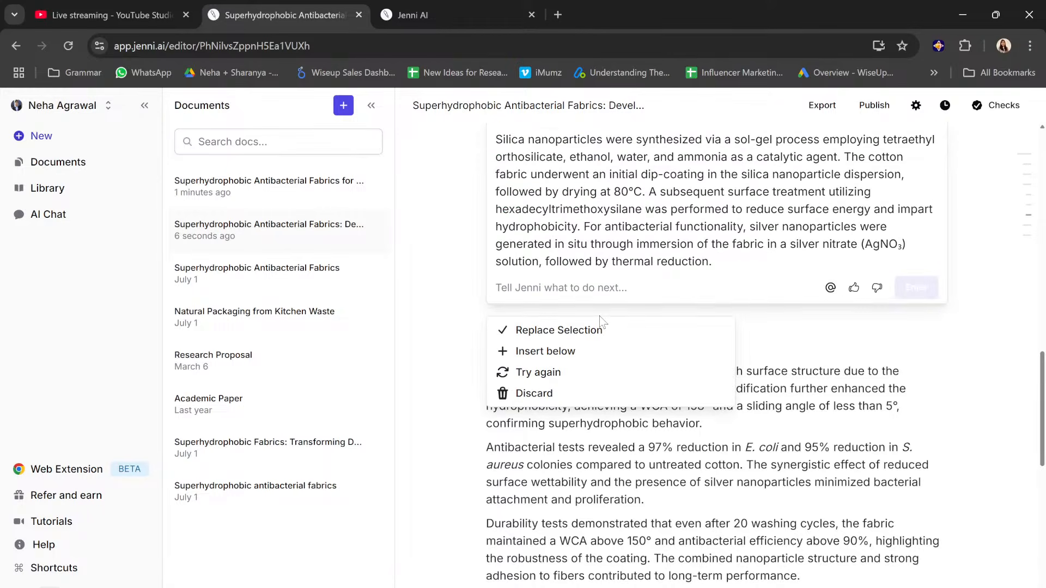
{"action": "left_click", "coordinate": [561, 330]}
{"action": "scroll", "coordinate": [575, 341], "scroll_direction": "up", "scroll_amount": 8}
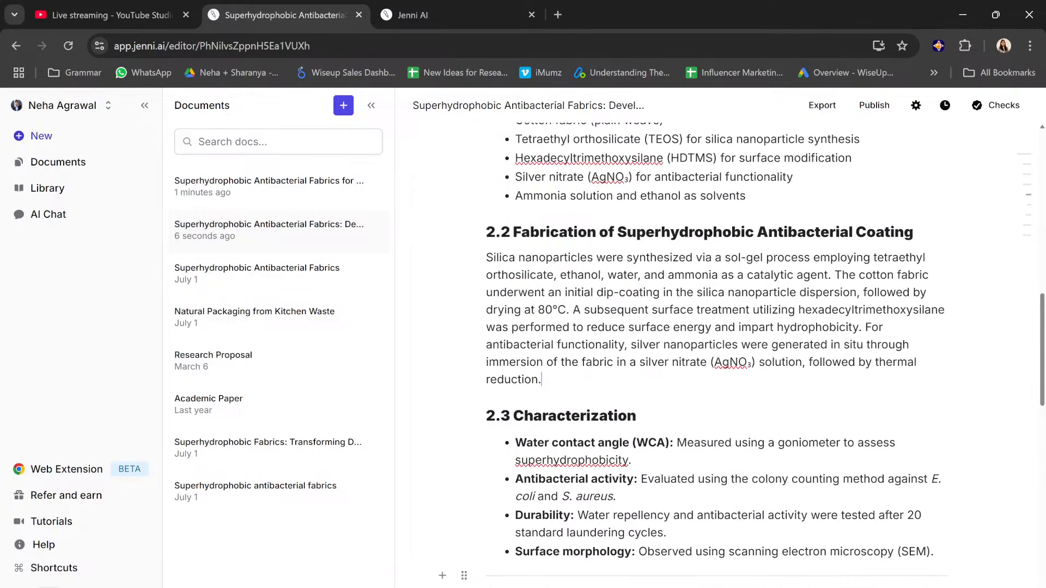
Step: Accept the autocomplete suggestion "2.3 Characterization Techniques" after the section 2.2 paragraph and look back over the document
{"action": "scroll", "coordinate": [715, 355], "scroll_direction": "up", "scroll_amount": 3}
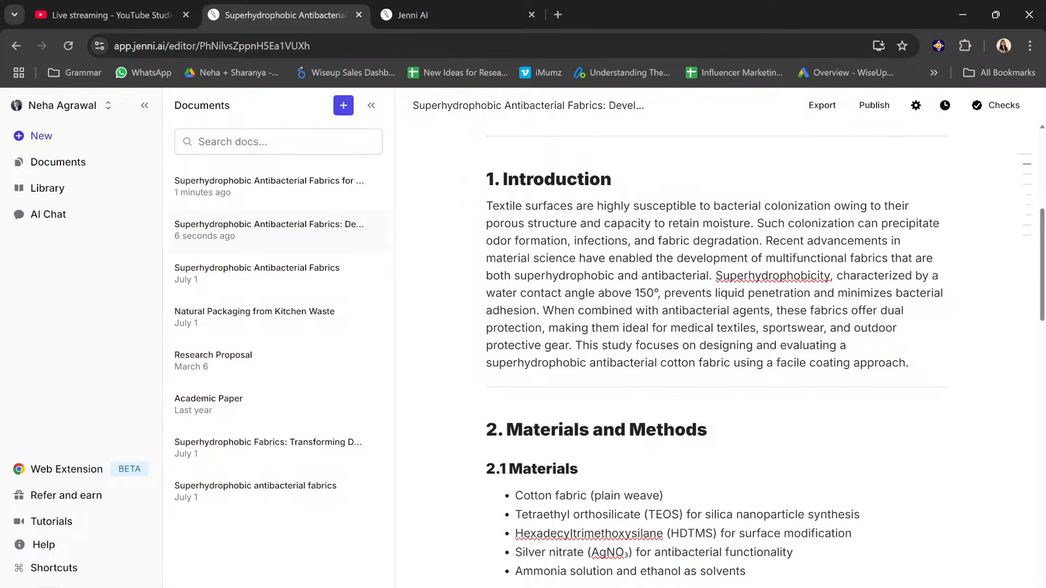
{"action": "scroll", "coordinate": [609, 361], "scroll_direction": "down", "scroll_amount": 7}
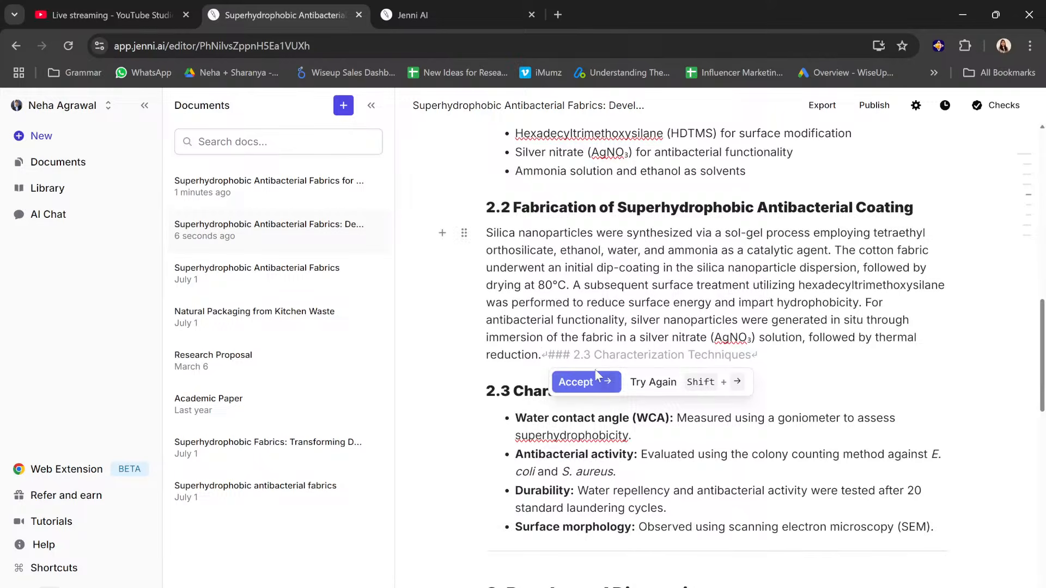
{"action": "left_click", "coordinate": [582, 382]}
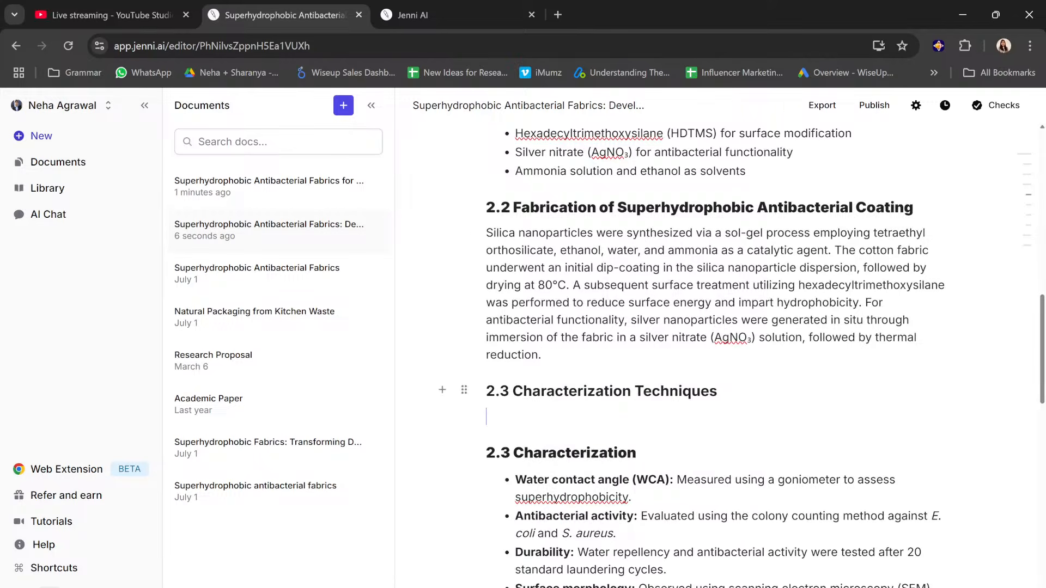
{"action": "scroll", "coordinate": [714, 354], "scroll_direction": "down", "scroll_amount": 5}
{"action": "scroll", "coordinate": [715, 354], "scroll_direction": "down", "scroll_amount": 2}
{"action": "scroll", "coordinate": [715, 354], "scroll_direction": "up", "scroll_amount": 6}
{"action": "scroll", "coordinate": [714, 354], "scroll_direction": "up", "scroll_amount": 6}
{"action": "scroll", "coordinate": [714, 338], "scroll_direction": "up", "scroll_amount": 2}
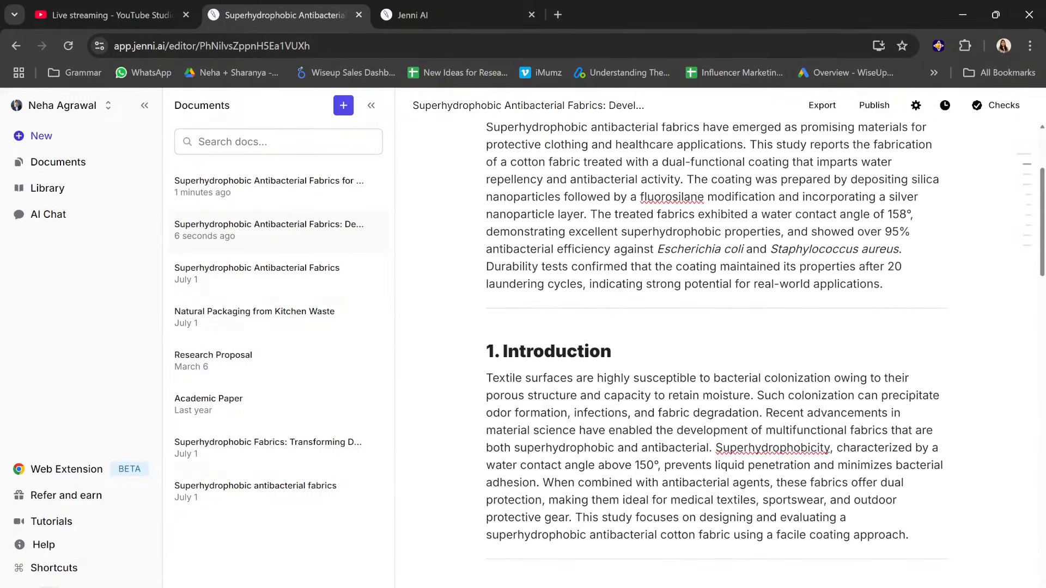
{"action": "scroll", "coordinate": [714, 354], "scroll_direction": "up", "scroll_amount": 3}
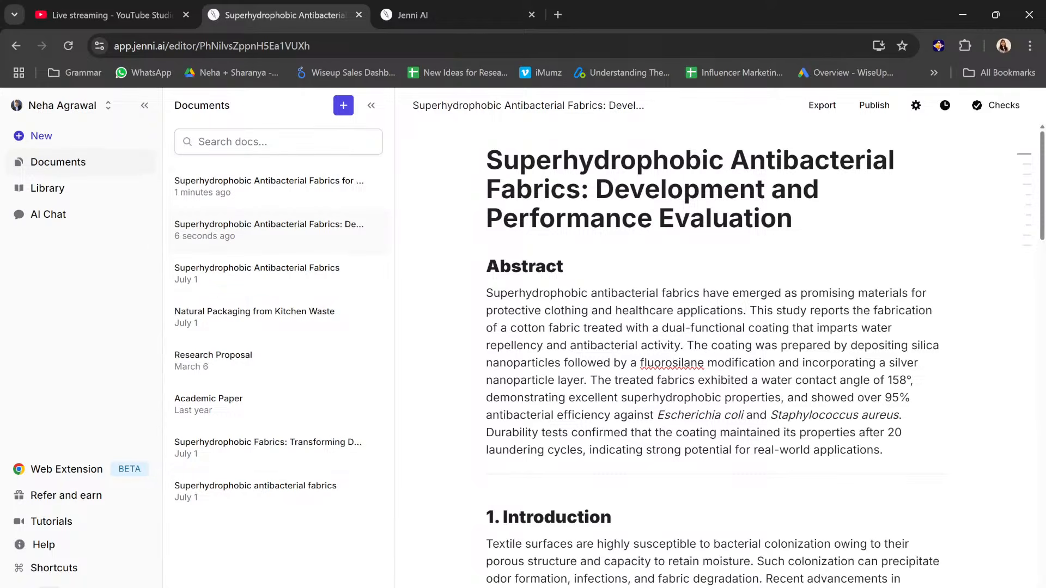
Step: Examine the library's upload methods, including Import .bib and Paste ID, and close the dialog without adding a source
{"action": "left_click", "coordinate": [77, 192]}
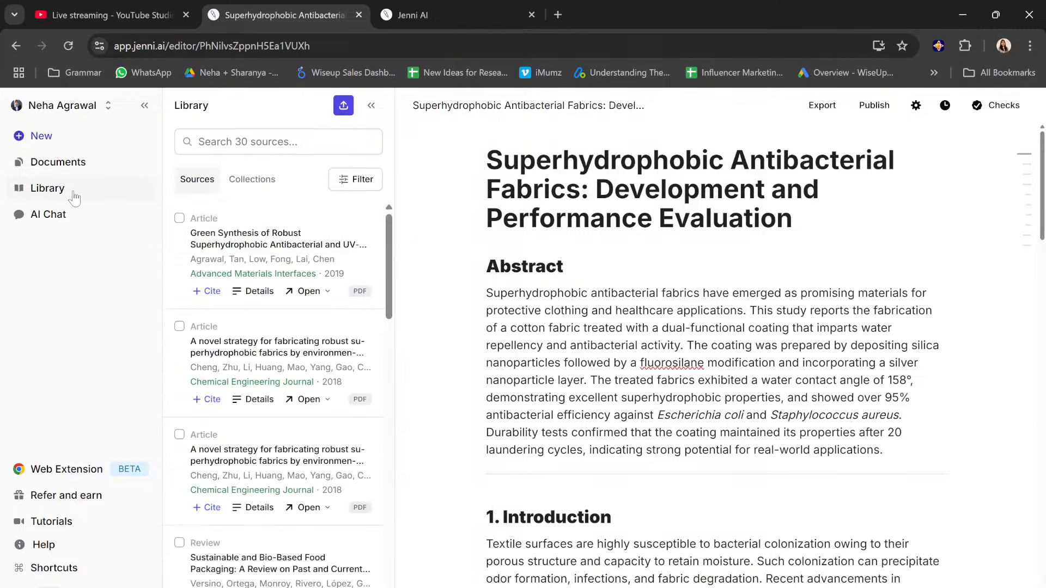
{"action": "left_click", "coordinate": [343, 107]}
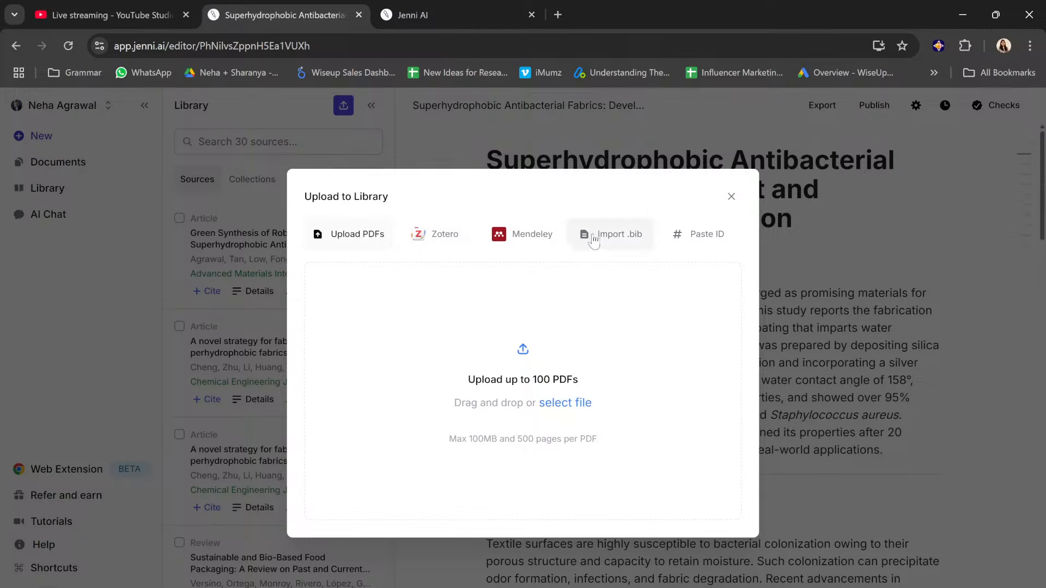
{"action": "left_click", "coordinate": [616, 242]}
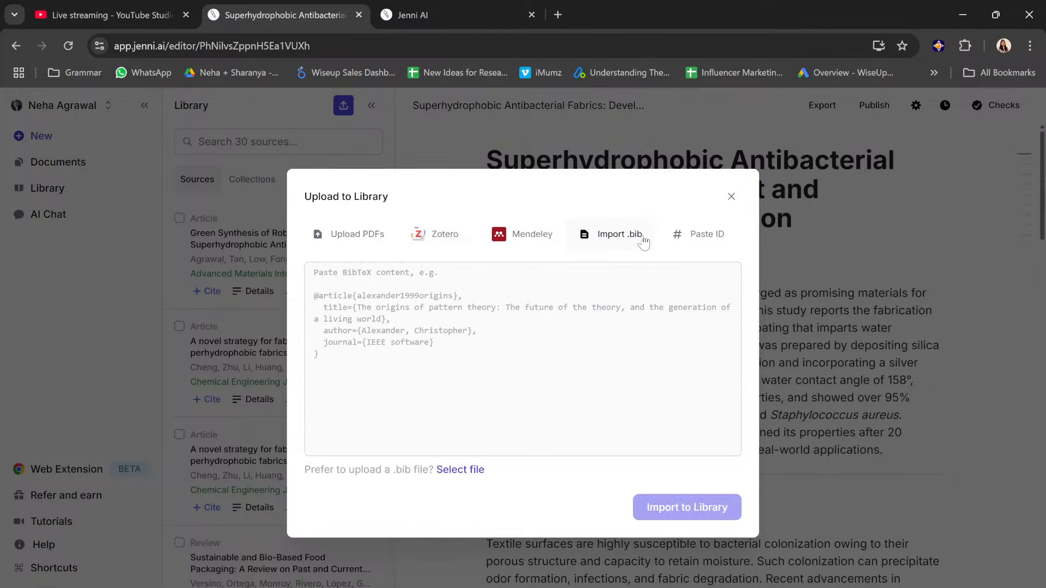
{"action": "left_click", "coordinate": [690, 244]}
{"action": "left_click", "coordinate": [505, 291]}
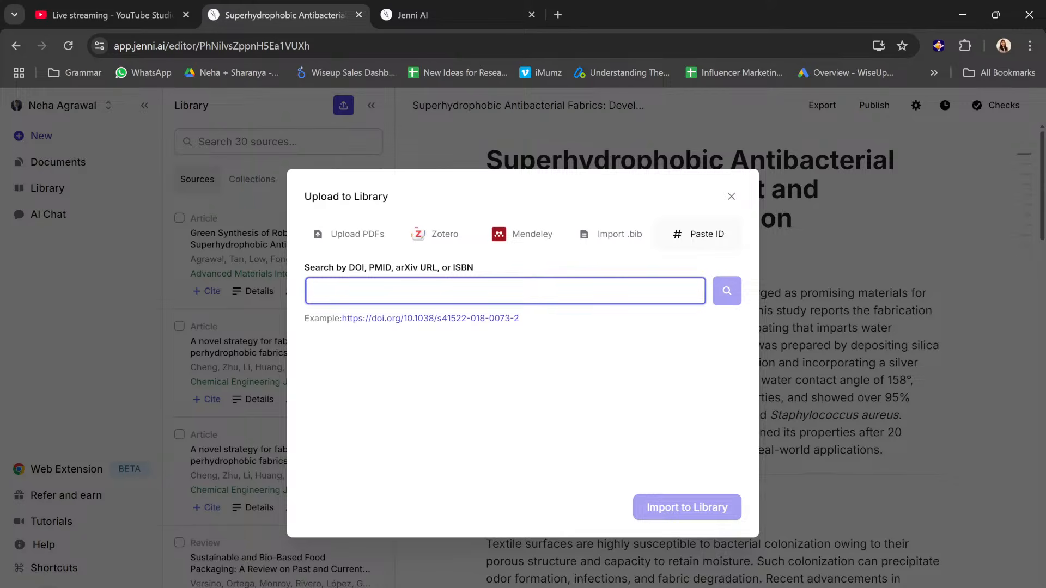
{"action": "left_click", "coordinate": [731, 197]}
{"action": "scroll", "coordinate": [308, 349], "scroll_direction": "down", "scroll_amount": 3}
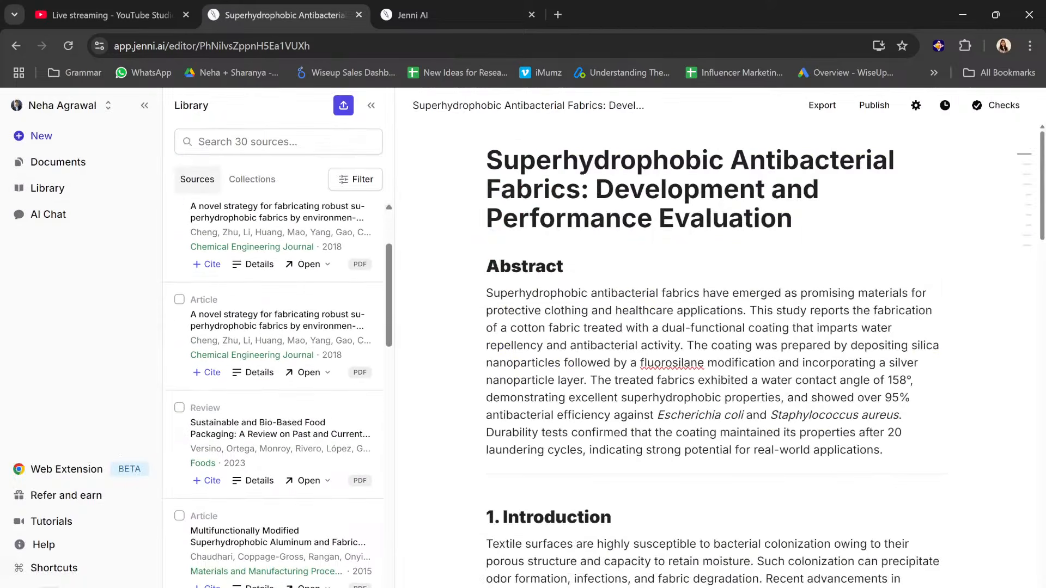
{"action": "scroll", "coordinate": [717, 354], "scroll_direction": "down", "scroll_amount": 6}
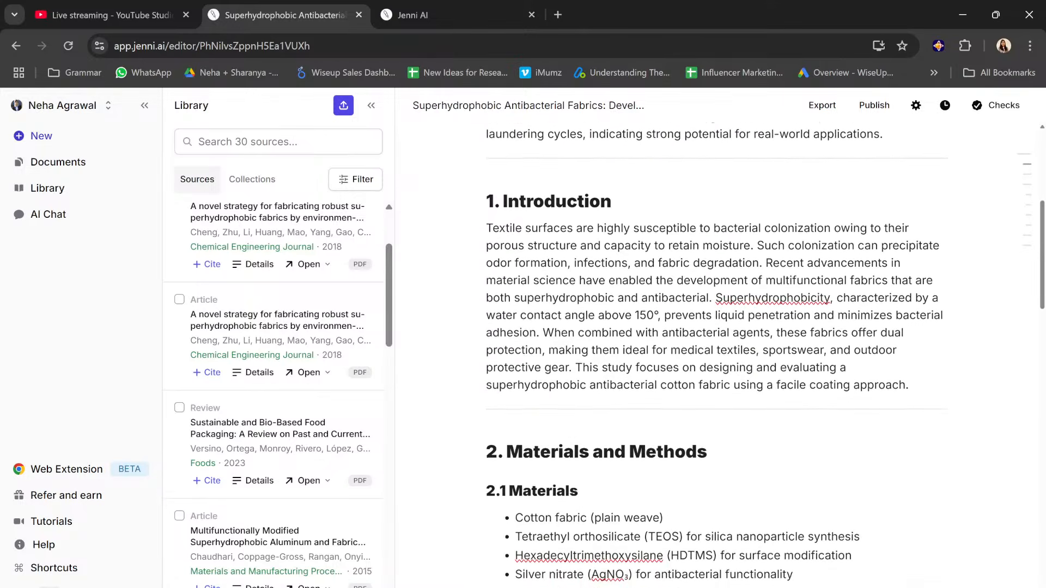
{"action": "scroll", "coordinate": [717, 354], "scroll_direction": "down", "scroll_amount": 5}
{"action": "scroll", "coordinate": [717, 354], "scroll_direction": "up", "scroll_amount": 4}
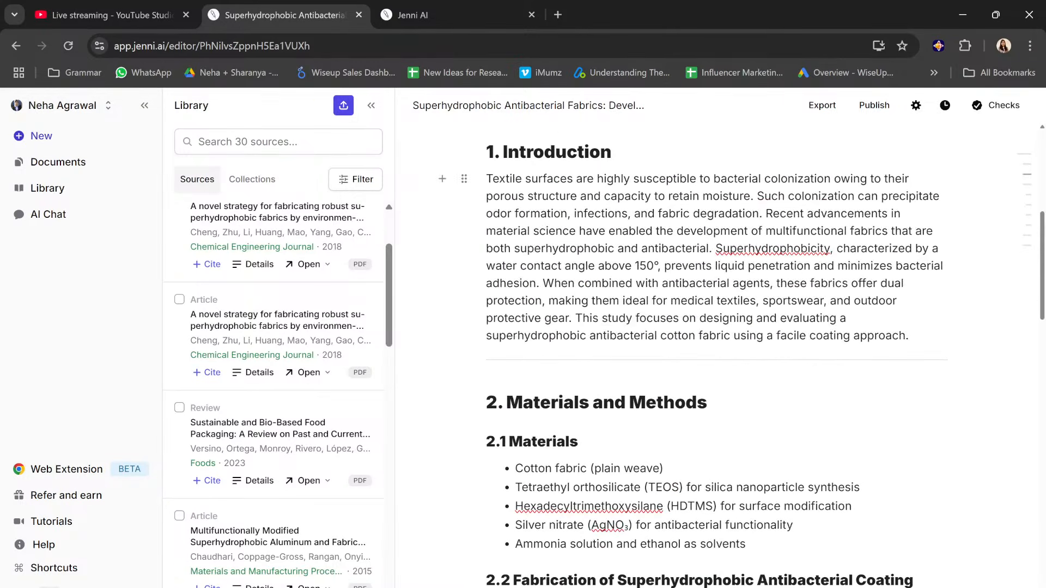
Step: Cite the library's Advanced Materials Interfaces article "Green Synthesis of Robust Superhydrophobic Antibacterial and UV-Blocking Cotton Fabrics" after the Introduction's superhydrophobicity sentence
{"action": "left_click_drag", "start_coordinate": [714, 248], "coordinate": [537, 283]}
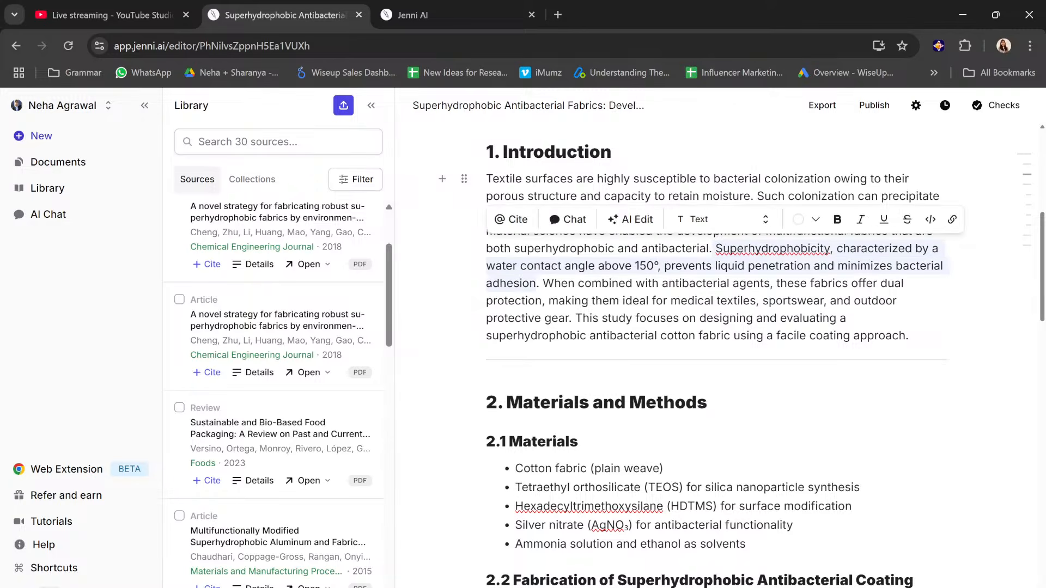
{"action": "left_click", "coordinate": [518, 220]}
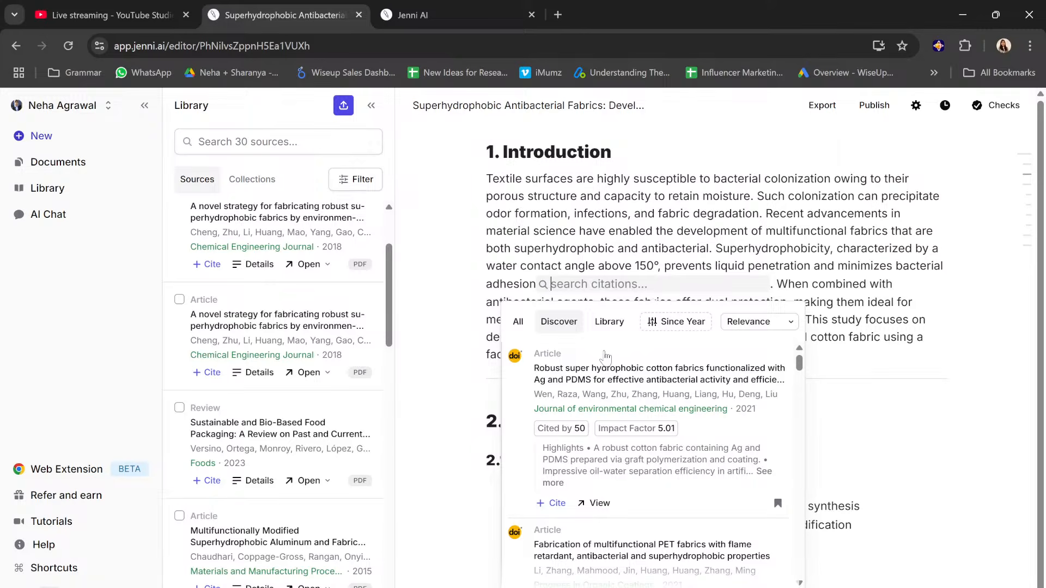
{"action": "left_click", "coordinate": [605, 333]}
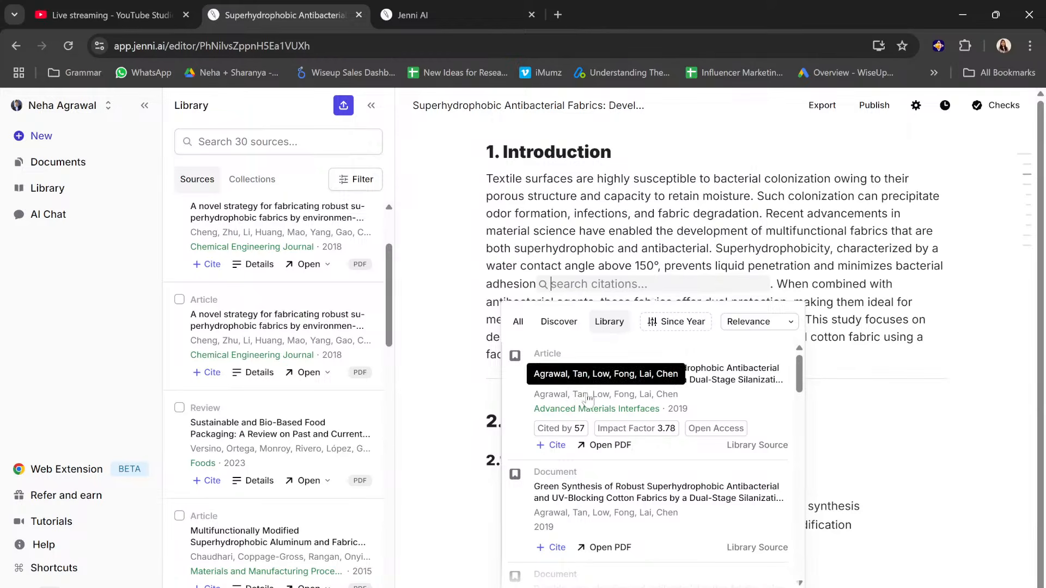
{"action": "left_click", "coordinate": [558, 446]}
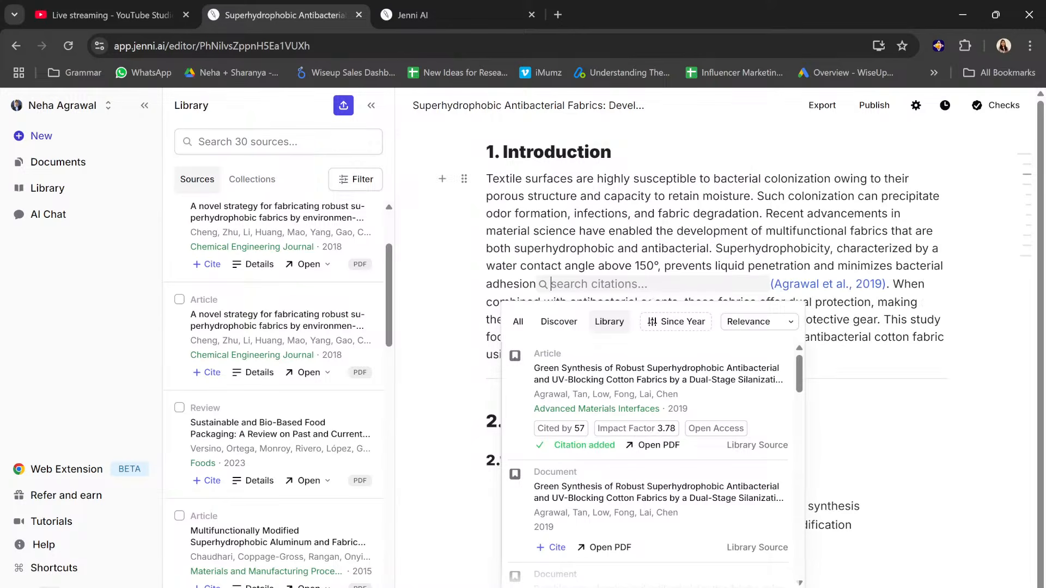
{"action": "key", "text": "Escape"}
{"action": "scroll", "coordinate": [708, 355], "scroll_direction": "down", "scroll_amount": 5}
{"action": "scroll", "coordinate": [708, 354], "scroll_direction": "down", "scroll_amount": 2}
{"action": "scroll", "coordinate": [708, 354], "scroll_direction": "up", "scroll_amount": 3}
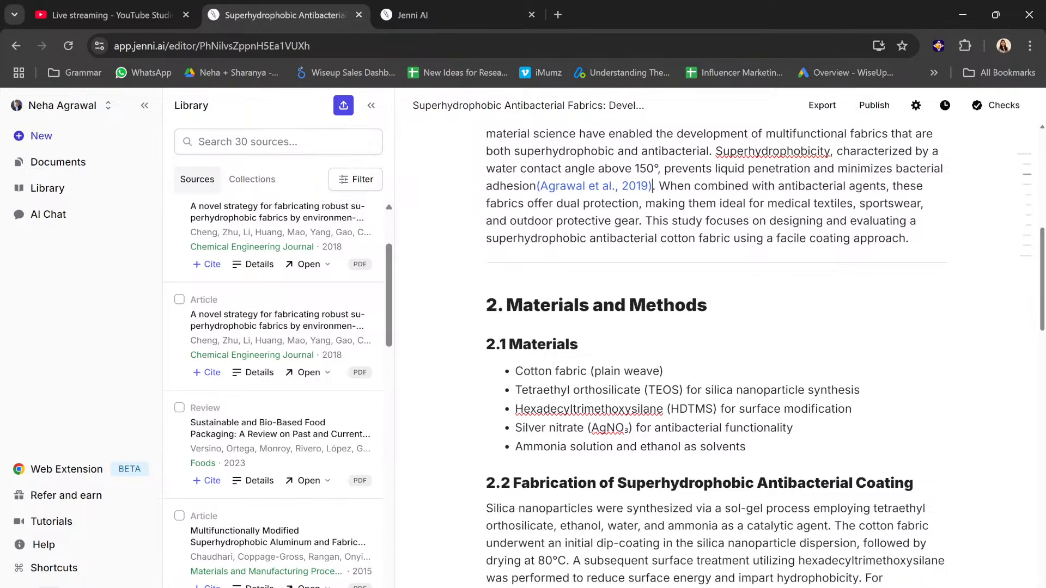
Step: Start a citation for the Introduction sentence about dual protection and browse the suggested sources under Discover
{"action": "left_click", "coordinate": [659, 186]}
{"action": "left_click_drag", "start_coordinate": [643, 220], "coordinate": [659, 186]}
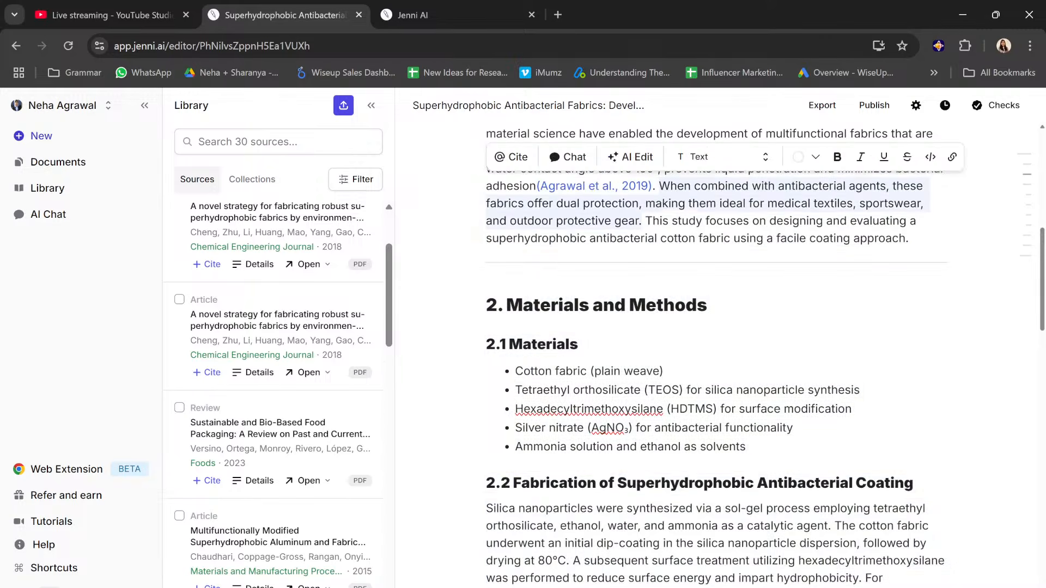
{"action": "left_click", "coordinate": [511, 157]}
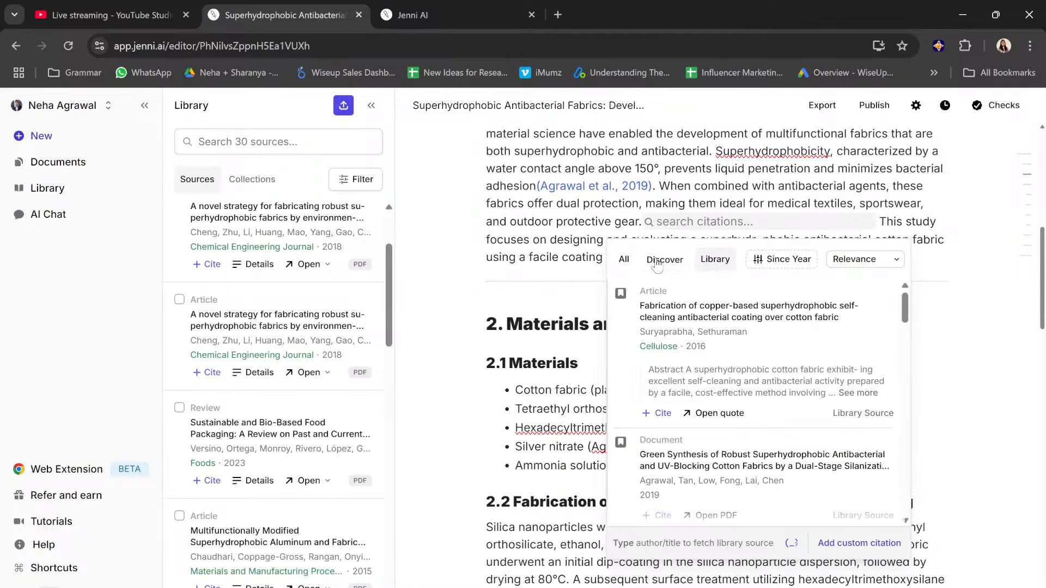
{"action": "left_click", "coordinate": [657, 260]}
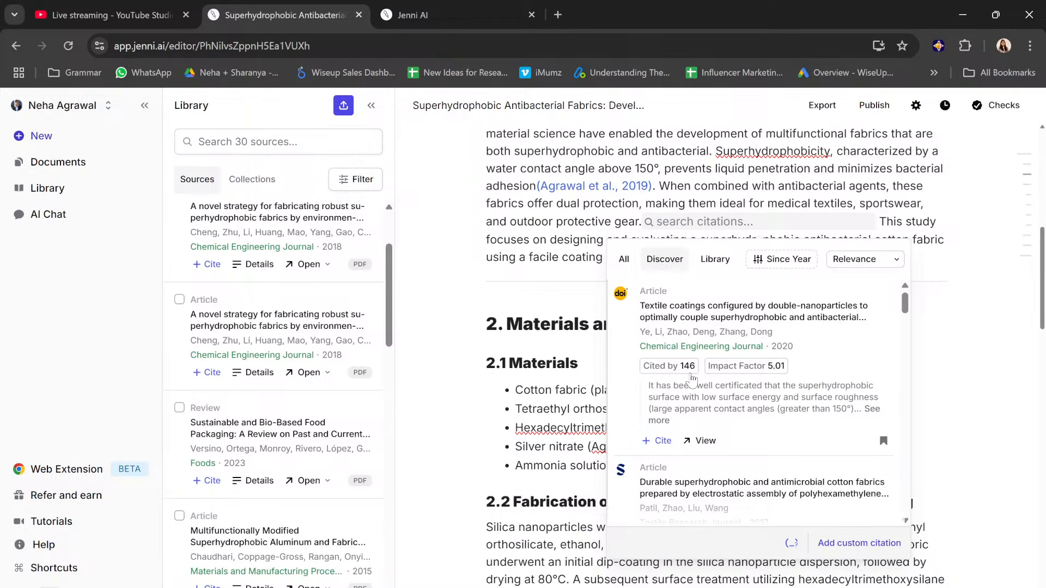
{"action": "scroll", "coordinate": [692, 379], "scroll_direction": "down", "scroll_amount": 2}
{"action": "scroll", "coordinate": [692, 380], "scroll_direction": "down", "scroll_amount": 4}
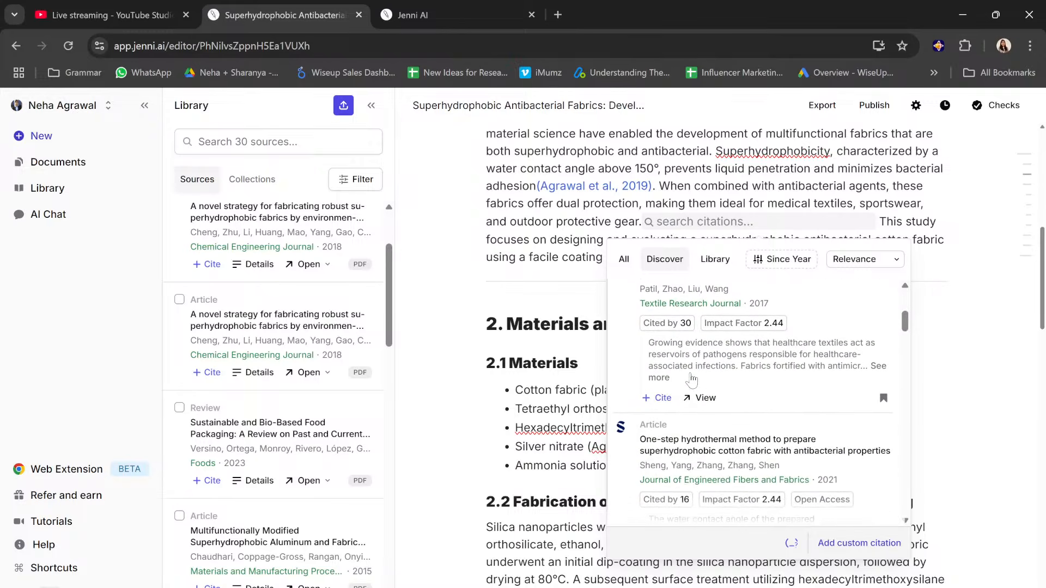
{"action": "scroll", "coordinate": [692, 380], "scroll_direction": "down", "scroll_amount": 3}
{"action": "scroll", "coordinate": [692, 380], "scroll_direction": "up", "scroll_amount": 8}
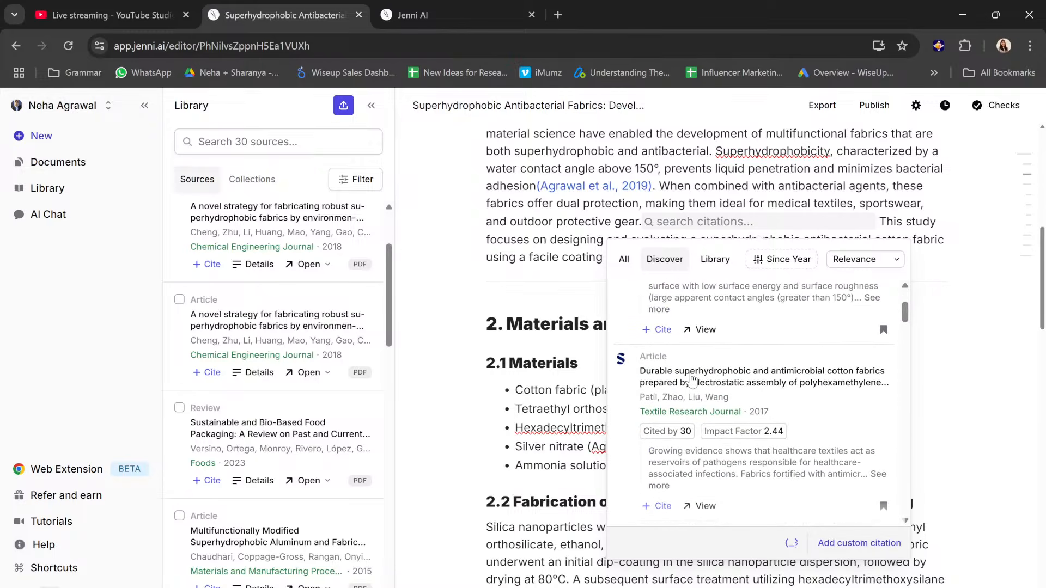
{"action": "scroll", "coordinate": [751, 401], "scroll_direction": "up", "scroll_amount": 1}
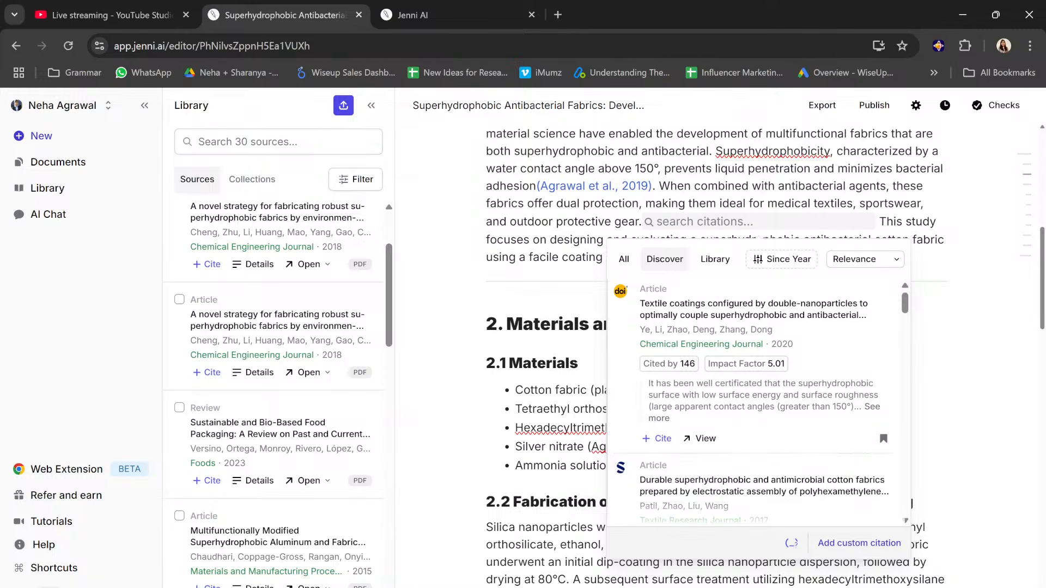
Step: Read the full excerpt of the 2020 article "Textile coatings configured by double-nanoparticles" and cite it after the dual-protection sentence
{"action": "left_click_drag", "start_coordinate": [648, 383], "coordinate": [825, 407]}
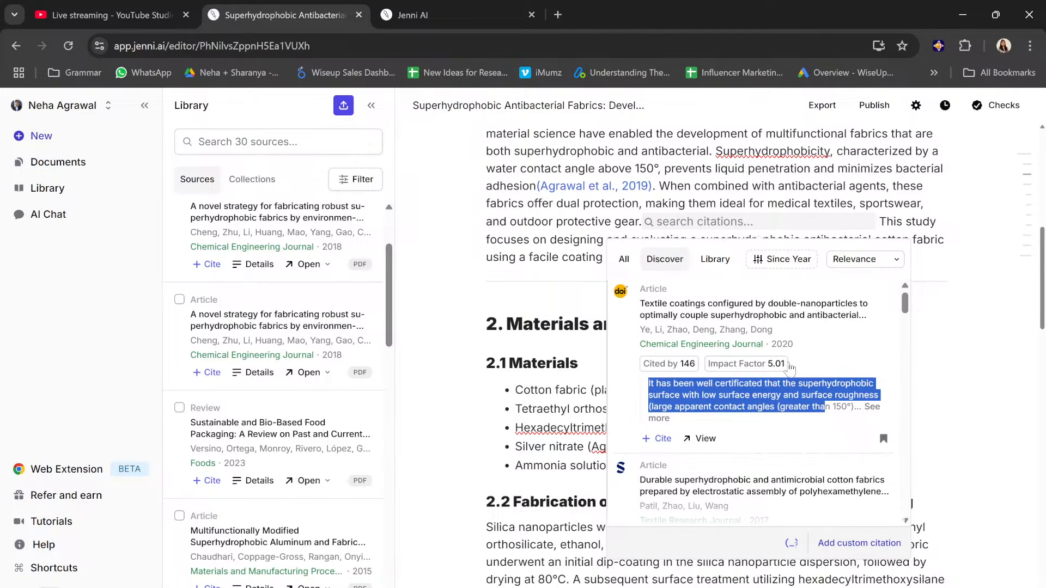
{"action": "left_click", "coordinate": [872, 407]}
{"action": "scroll", "coordinate": [757, 403], "scroll_direction": "down", "scroll_amount": 3}
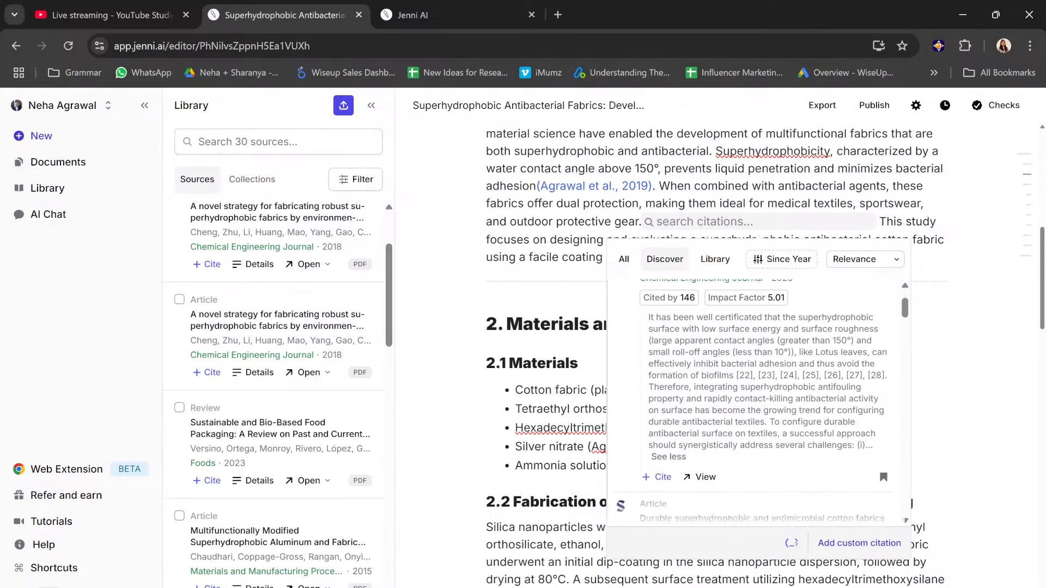
{"action": "scroll", "coordinate": [757, 403], "scroll_direction": "up", "scroll_amount": 3}
{"action": "scroll", "coordinate": [667, 453], "scroll_direction": "down", "scroll_amount": 2}
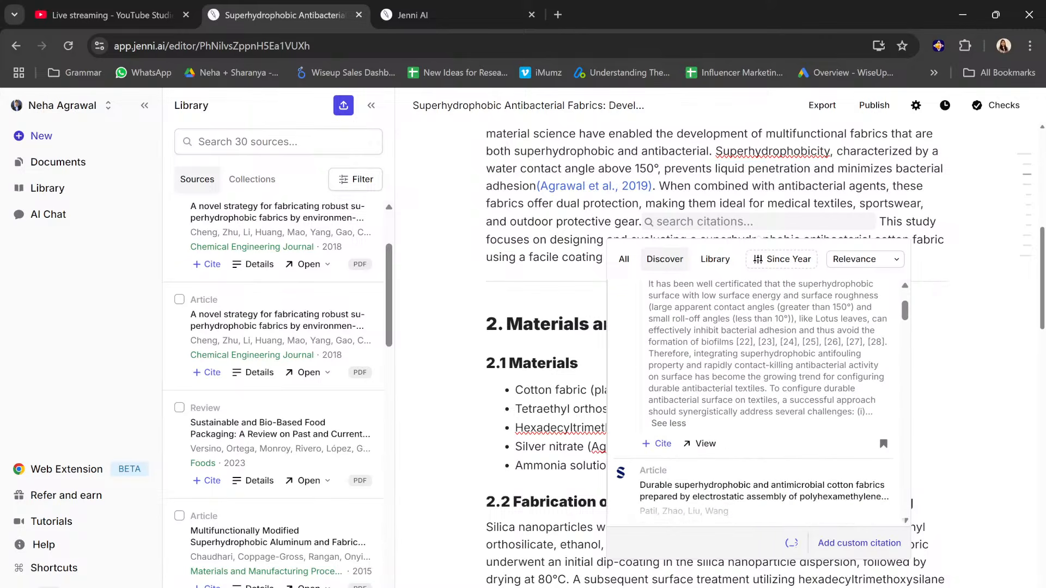
{"action": "left_click", "coordinate": [663, 443]}
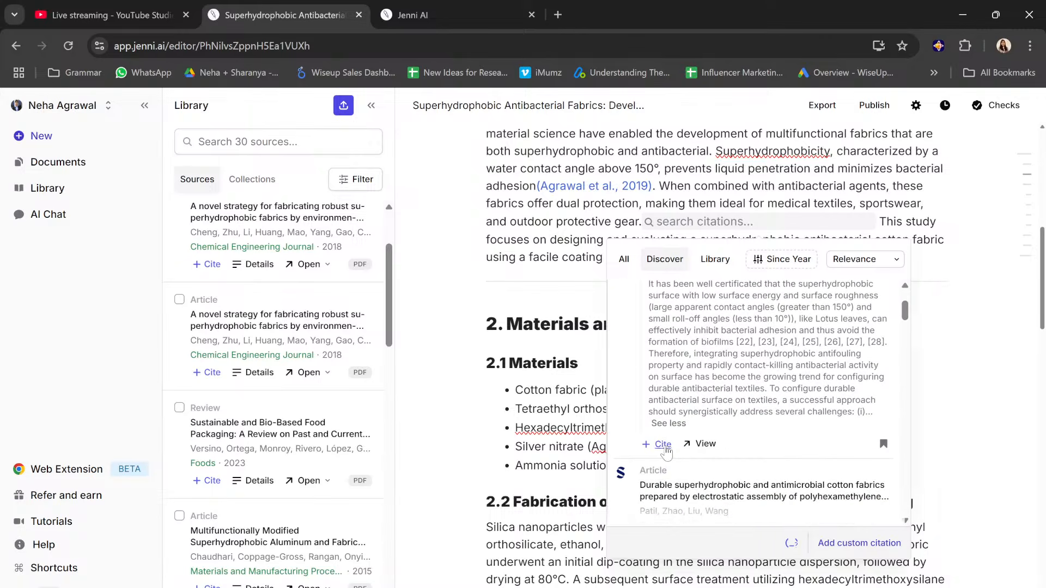
{"action": "left_click", "coordinate": [590, 361]}
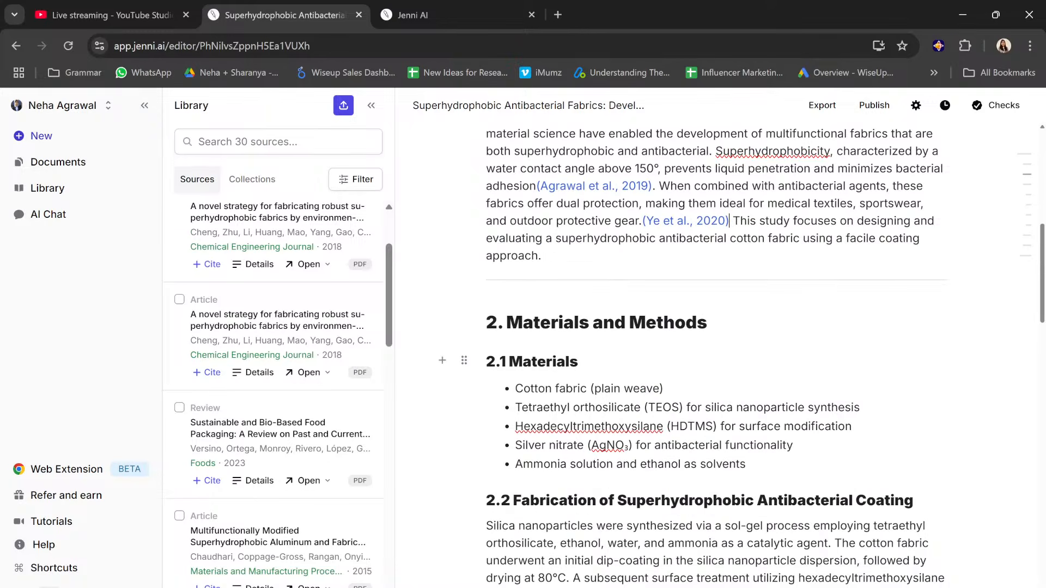
Step: Review the Introduction's new citations and look through the document down to the Conclusion
{"action": "scroll", "coordinate": [636, 281], "scroll_direction": "up", "scroll_amount": 2}
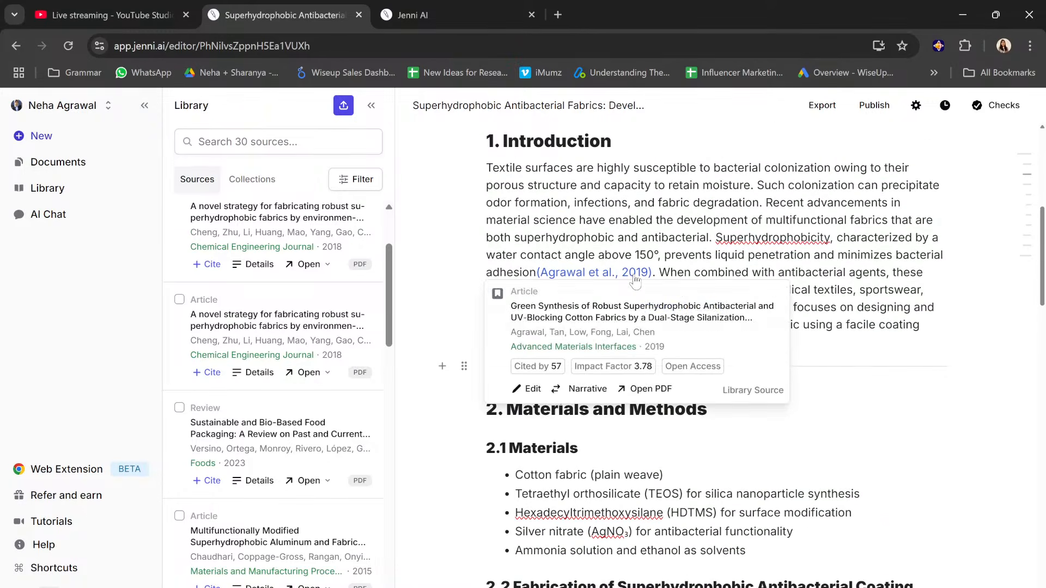
{"action": "scroll", "coordinate": [636, 279], "scroll_direction": "down", "scroll_amount": 3}
{"action": "scroll", "coordinate": [554, 318], "scroll_direction": "down", "scroll_amount": 10}
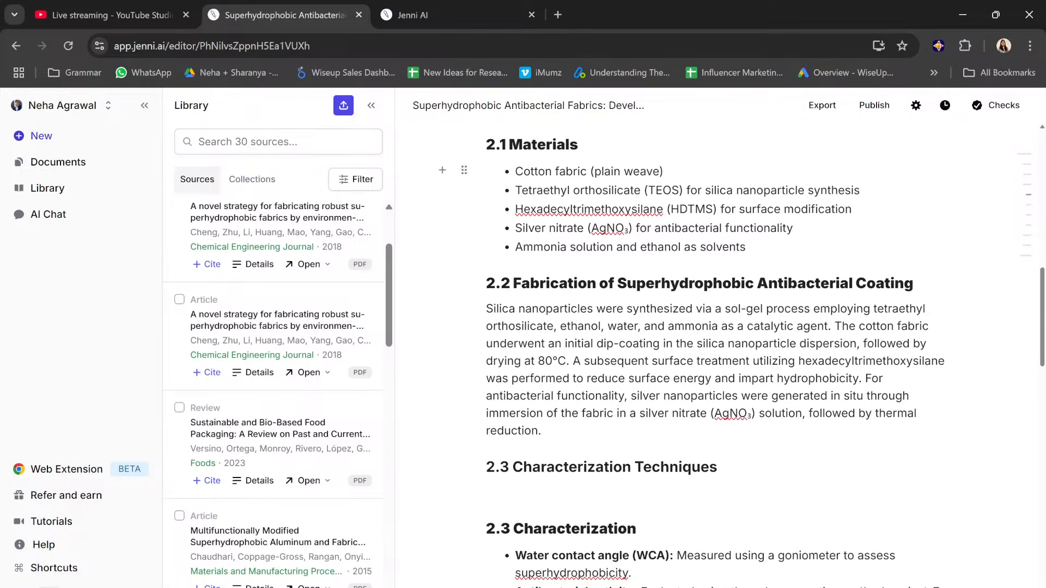
{"action": "scroll", "coordinate": [717, 354], "scroll_direction": "down", "scroll_amount": 1}
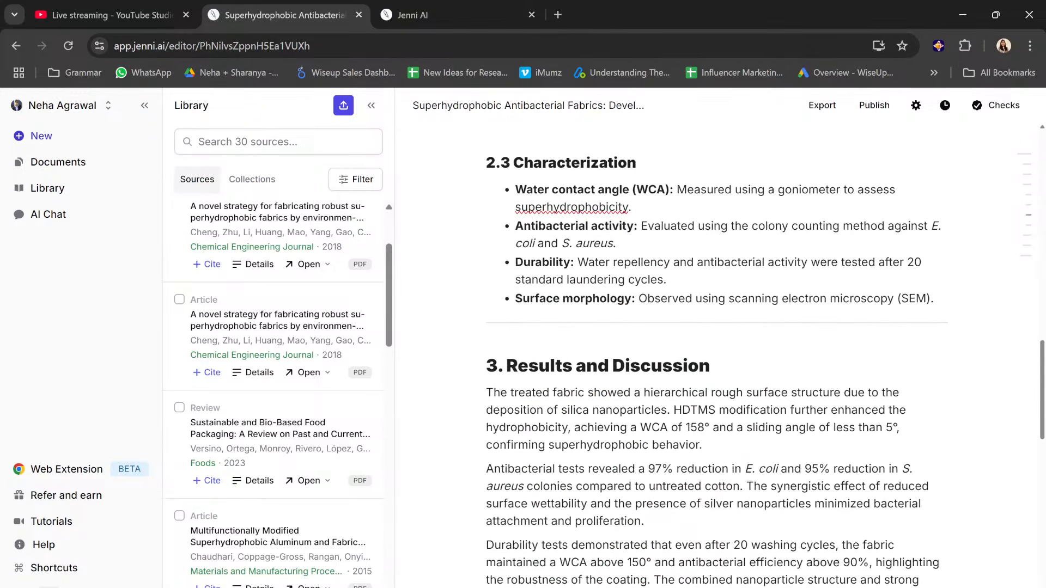
{"action": "scroll", "coordinate": [717, 354], "scroll_direction": "down", "scroll_amount": 5}
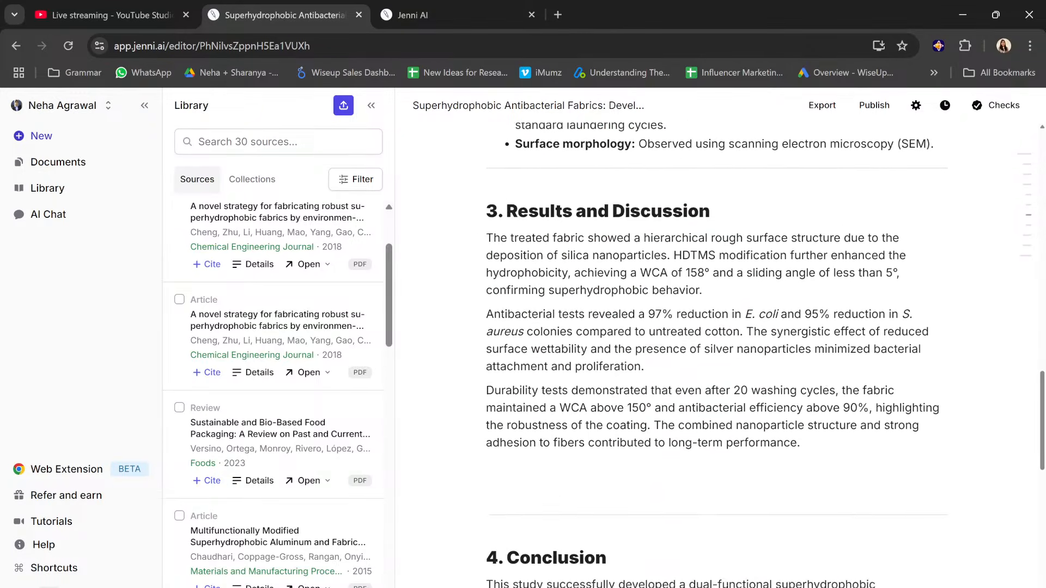
{"action": "scroll", "coordinate": [716, 354], "scroll_direction": "up", "scroll_amount": 2}
{"action": "scroll", "coordinate": [716, 354], "scroll_direction": "down", "scroll_amount": 5}
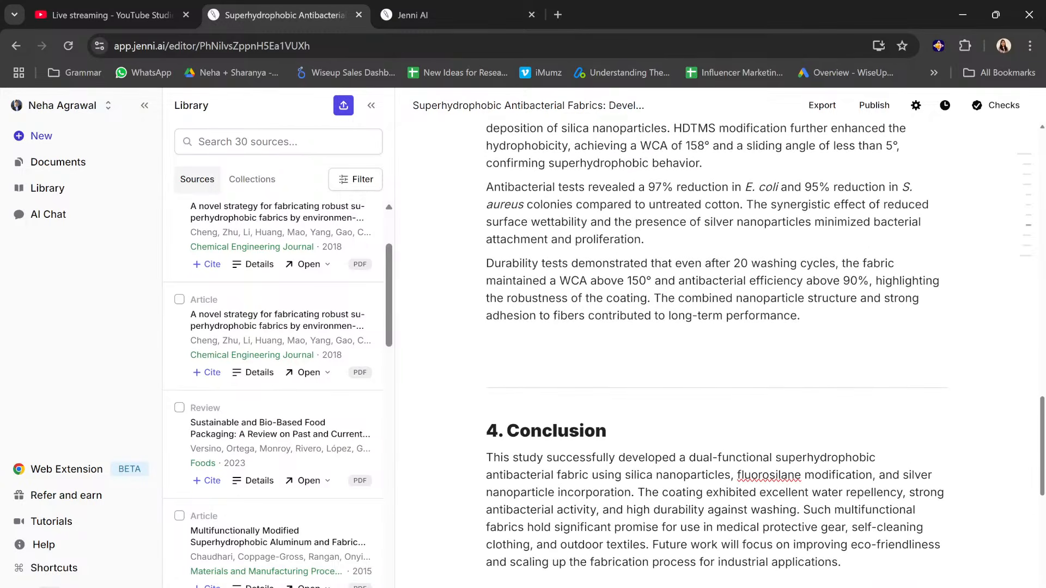
{"action": "scroll", "coordinate": [717, 354], "scroll_direction": "up", "scroll_amount": 10}
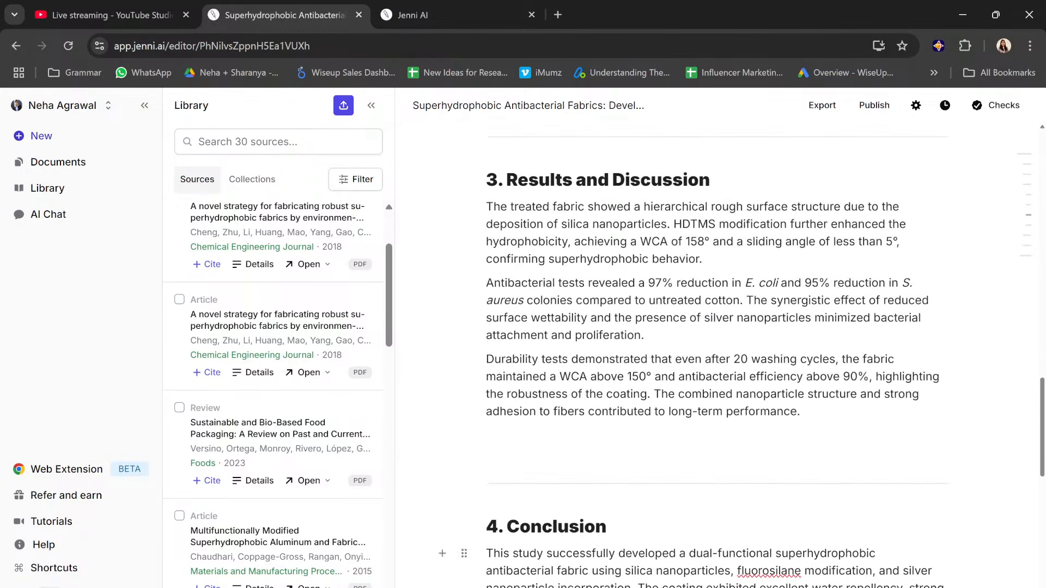
Step: Insert a three-by-three table under the 2.3 Characterization heading and add an image upload placeholder to its first cell
{"action": "scroll", "coordinate": [716, 355], "scroll_direction": "up", "scroll_amount": 2}
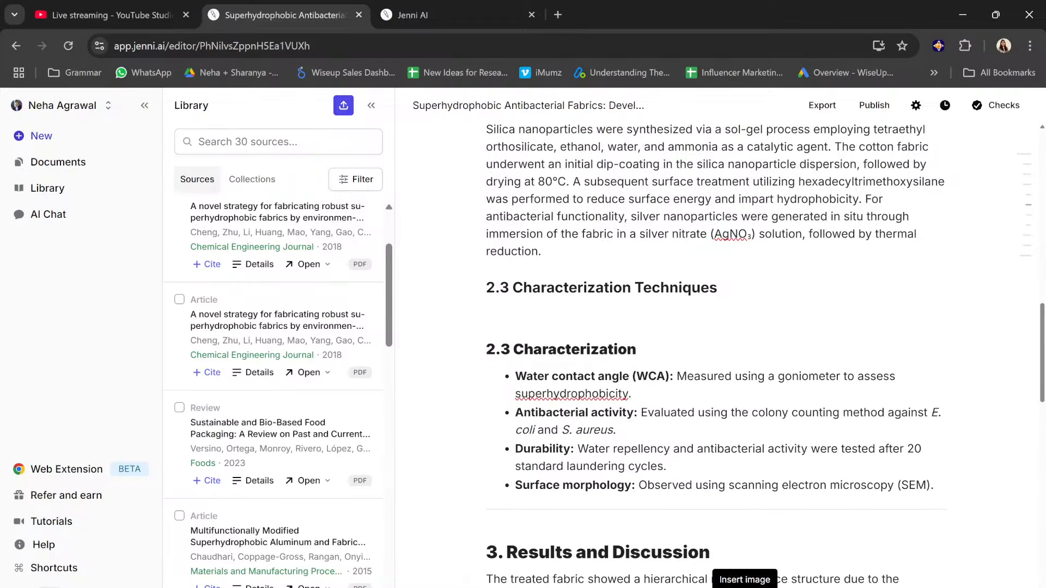
{"action": "left_click", "coordinate": [768, 587]}
{"action": "scroll", "coordinate": [717, 354], "scroll_direction": "down", "scroll_amount": 2}
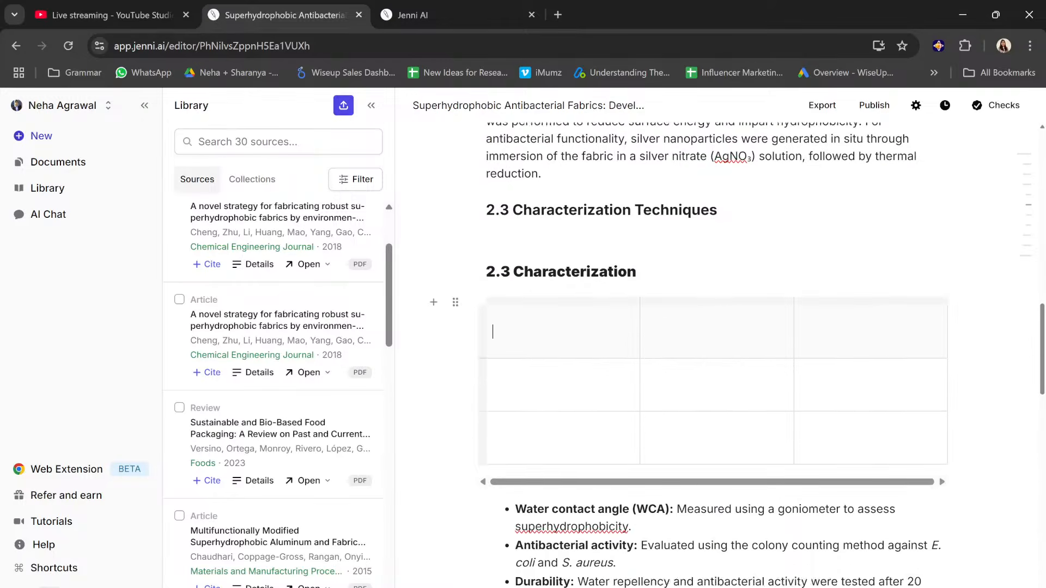
{"action": "left_click", "coordinate": [744, 587]}
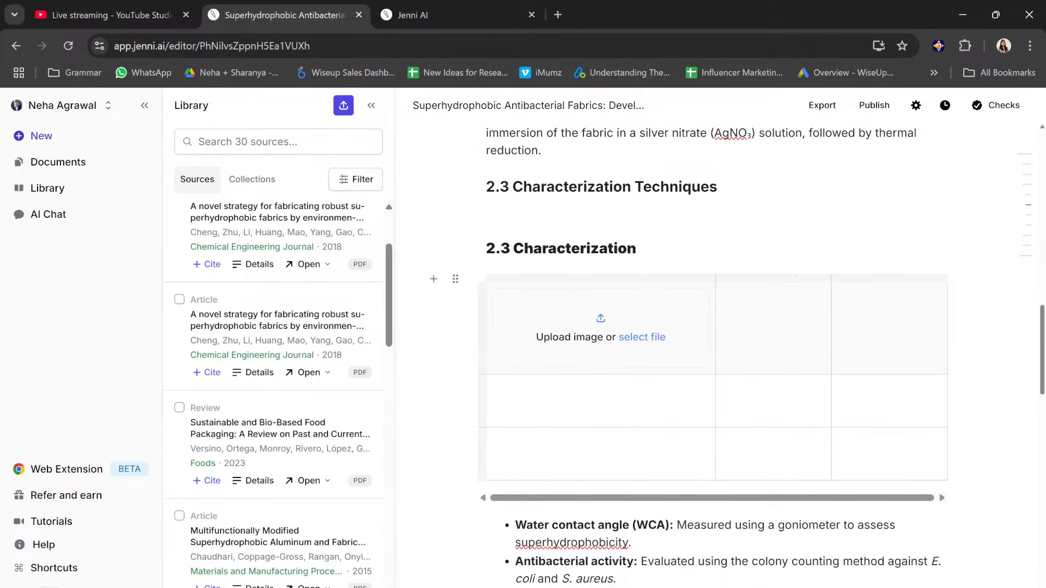
Step: Examine the document's export formats and its option to publish a read-only version, and return to the document text
{"action": "scroll", "coordinate": [729, 303], "scroll_direction": "up", "scroll_amount": 15}
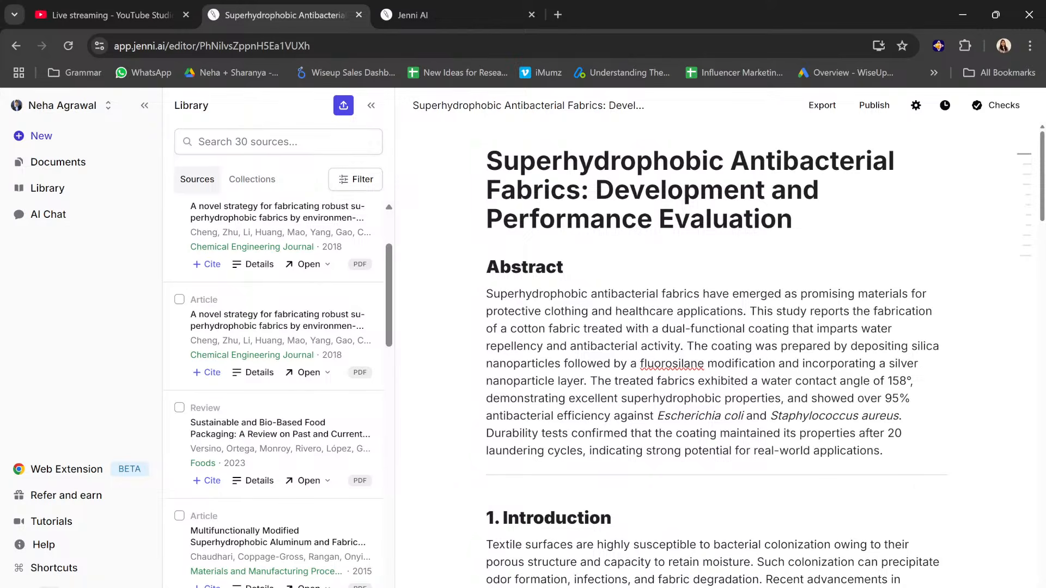
{"action": "left_click", "coordinate": [823, 112]}
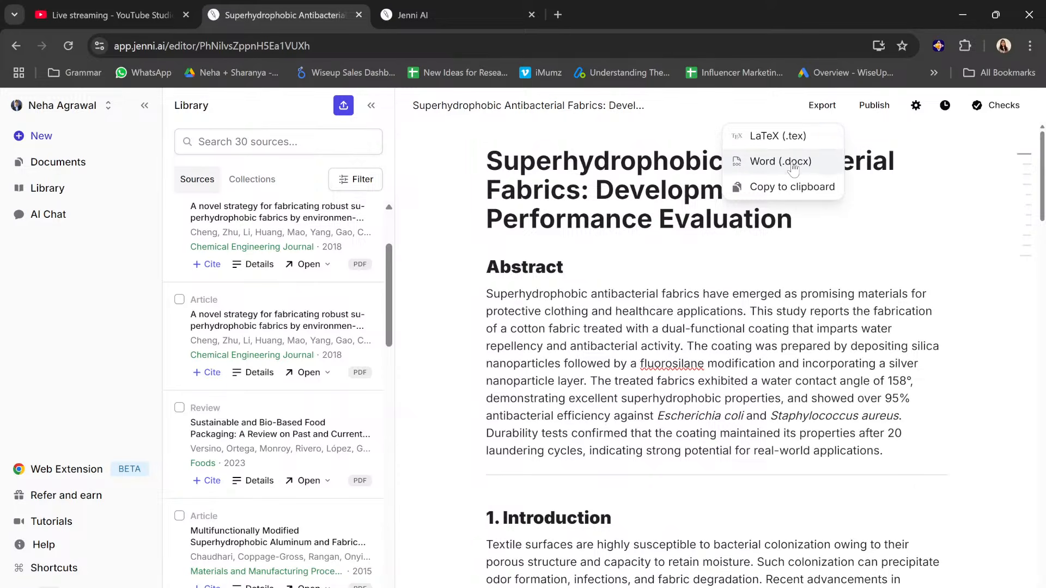
{"action": "left_click", "coordinate": [873, 106]}
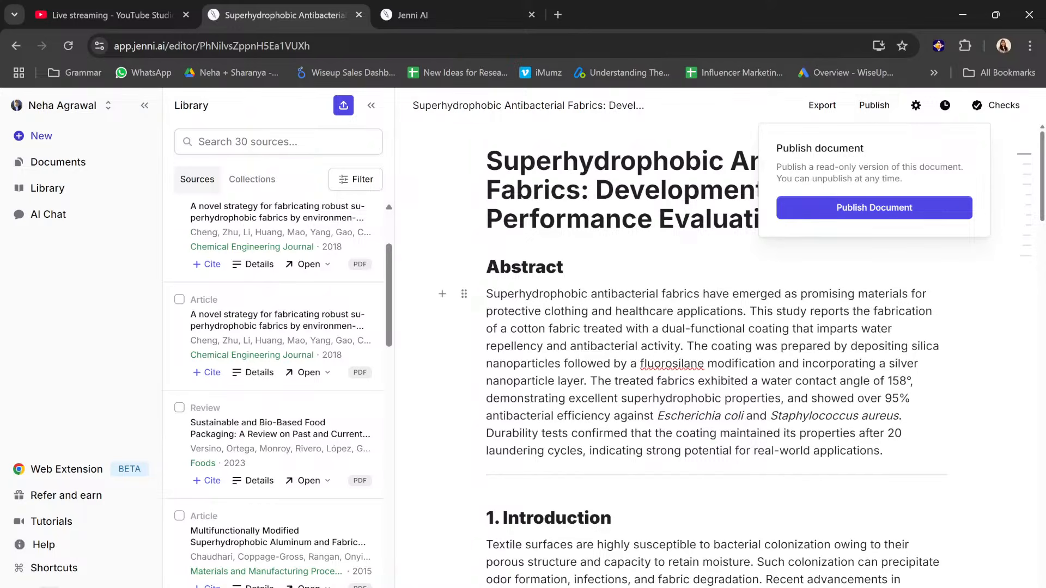
{"action": "scroll", "coordinate": [709, 348], "scroll_direction": "down", "scroll_amount": 15}
{"action": "scroll", "coordinate": [782, 374], "scroll_direction": "down", "scroll_amount": 12}
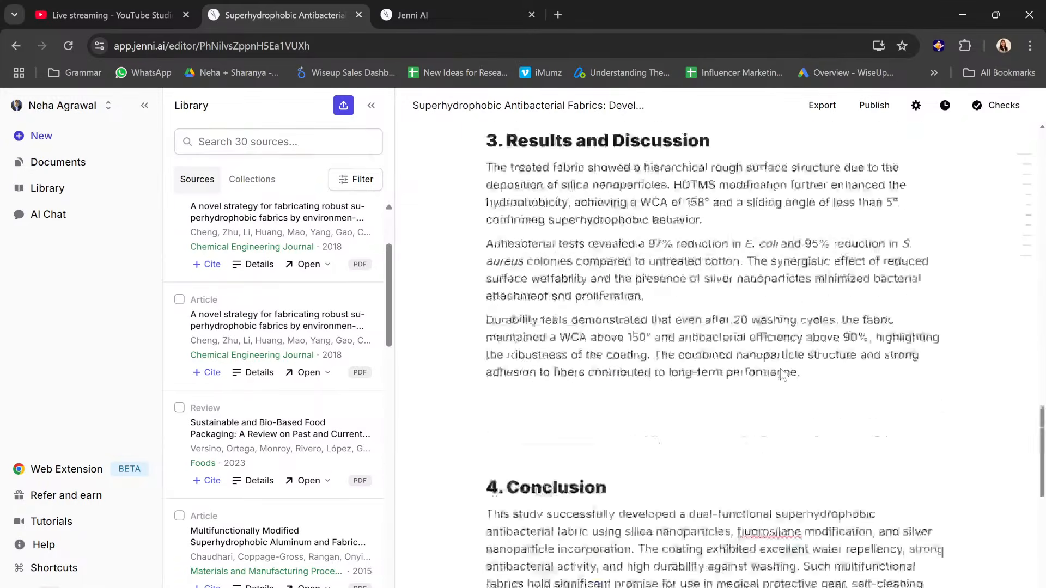